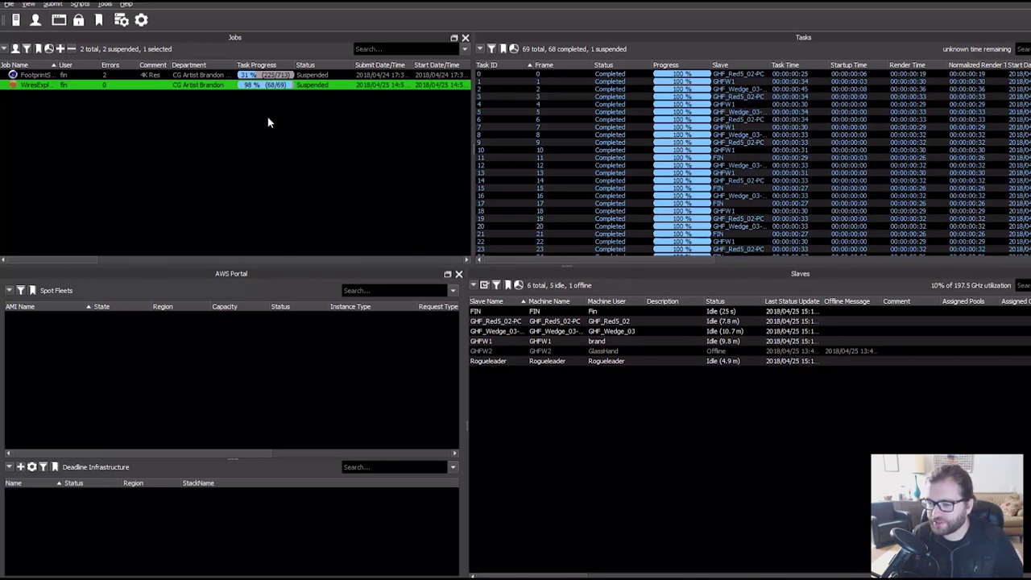
left_click(202, 75)
left_click(202, 85)
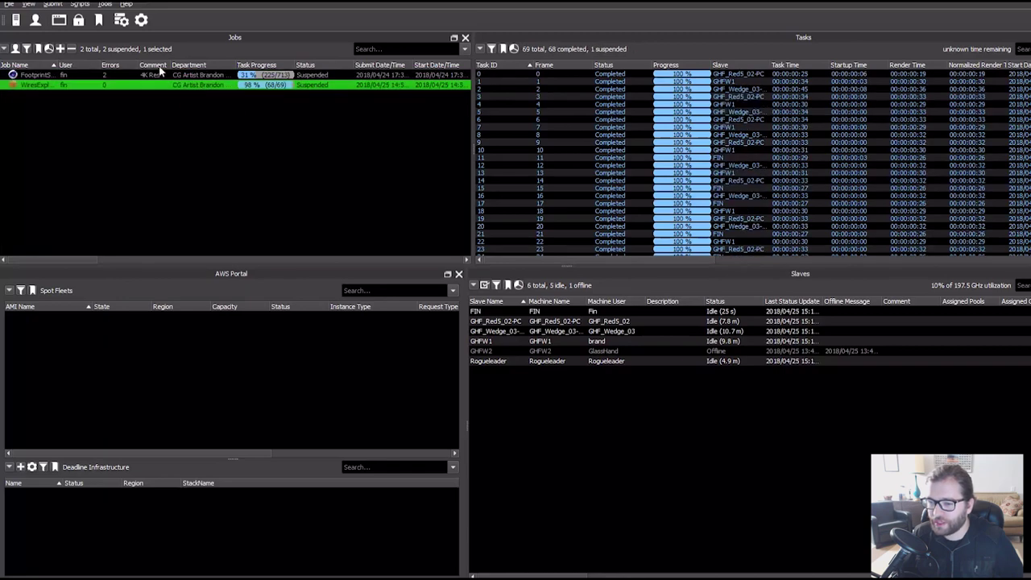
left_click(33, 75)
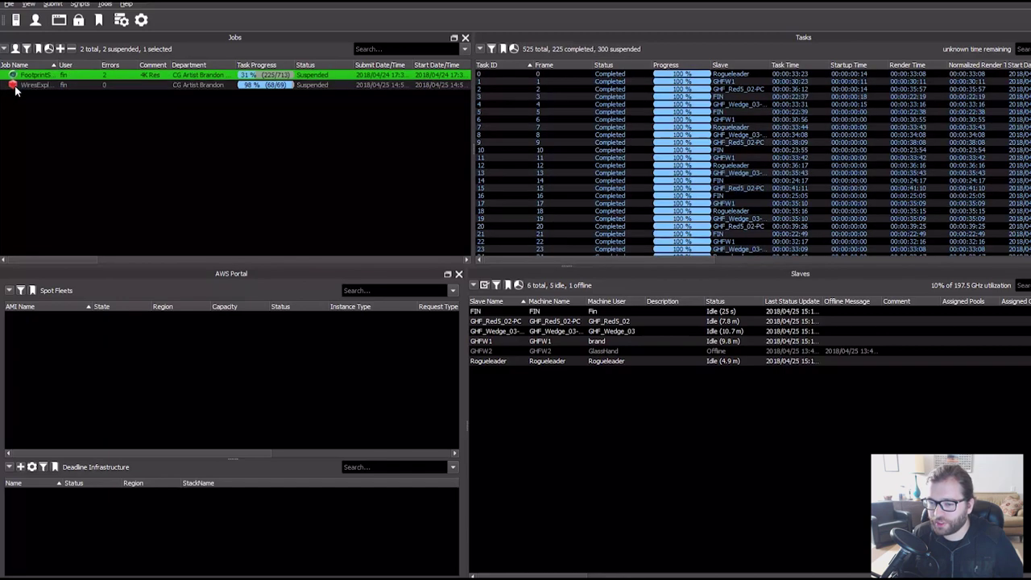
left_click(20, 85)
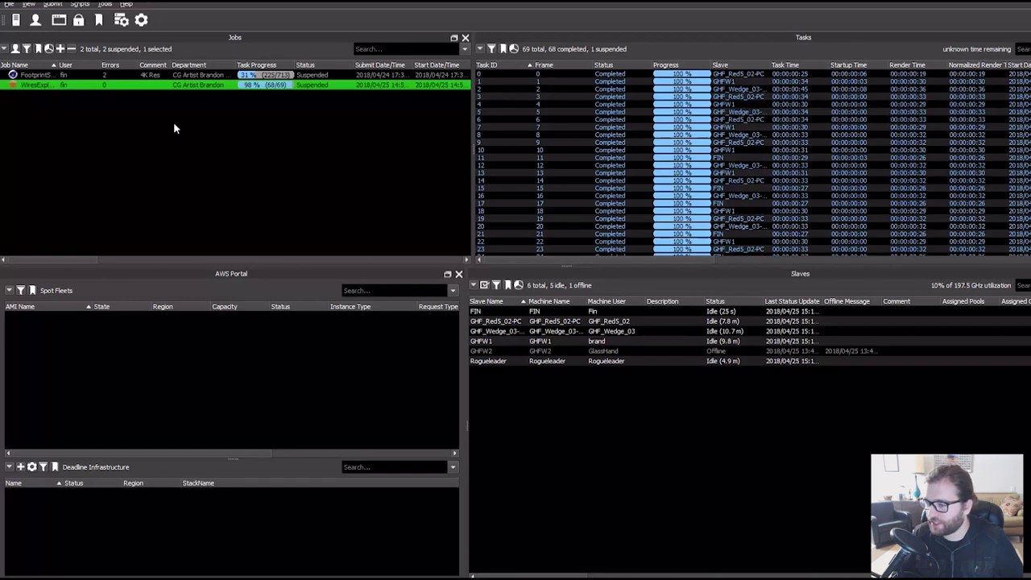
scroll(803, 171, "down", 5)
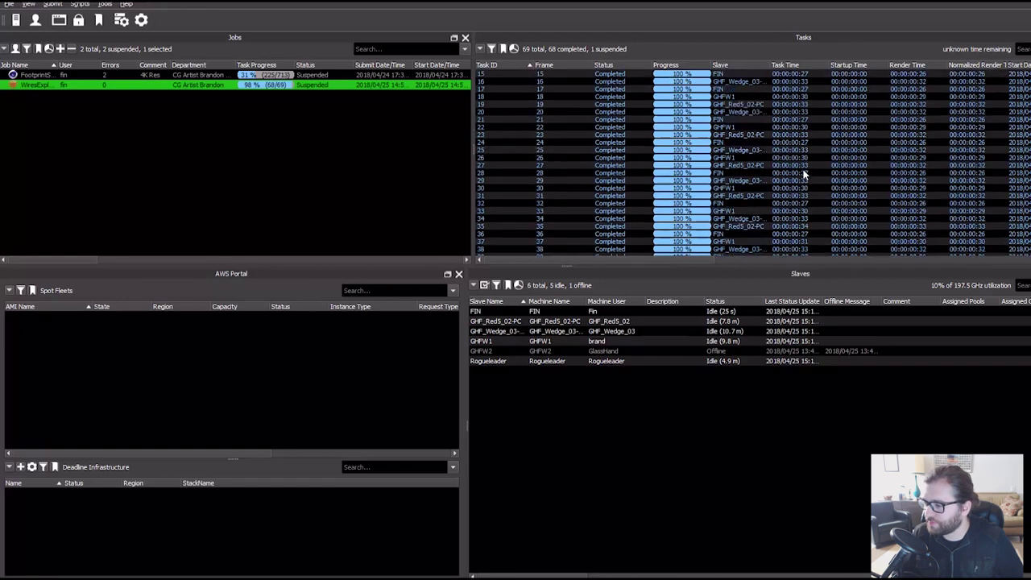
scroll(803, 172, "down", 8)
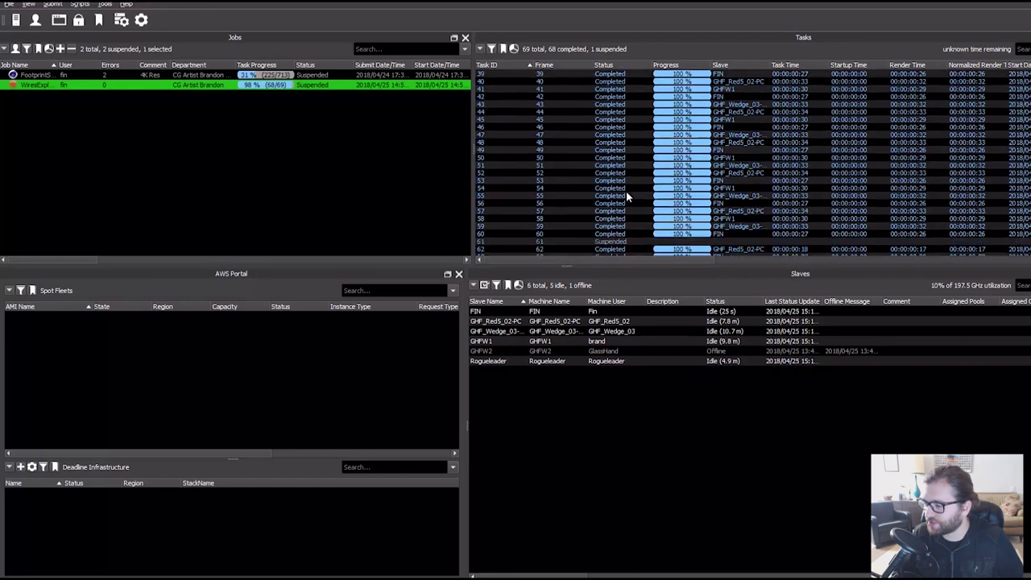
scroll(626, 195, "up", 10)
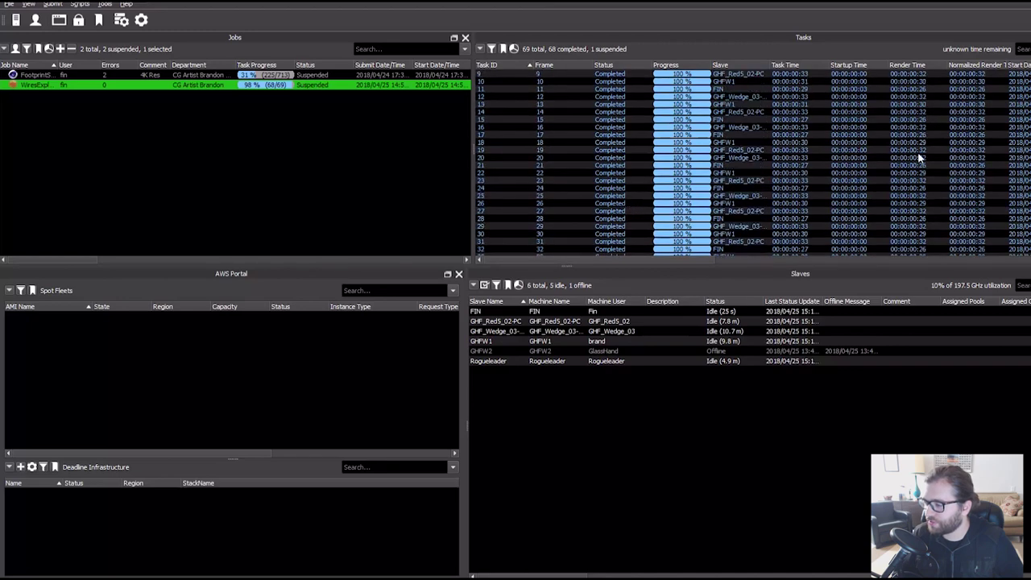
scroll(920, 157, "up", 3)
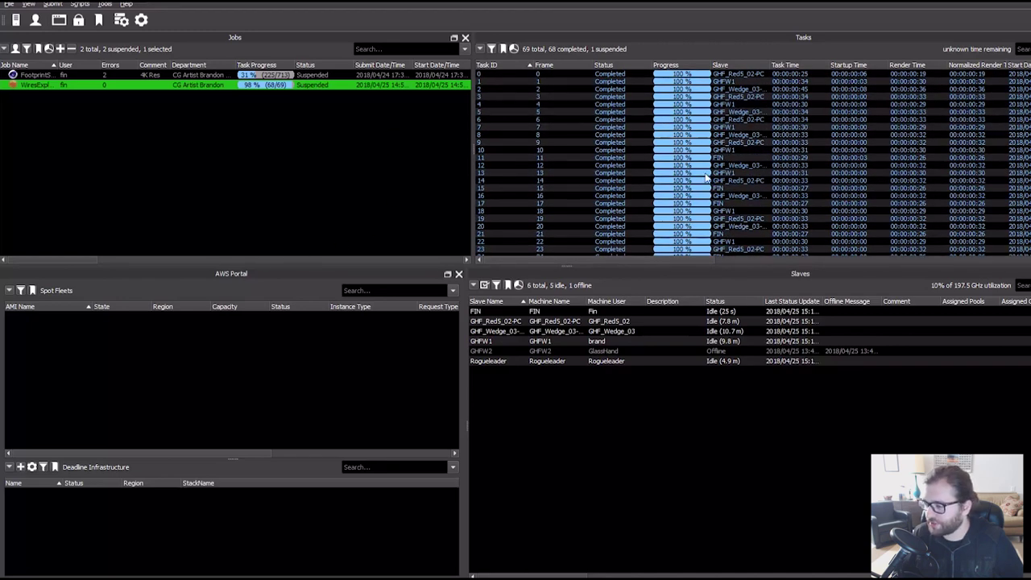
left_click(513, 49)
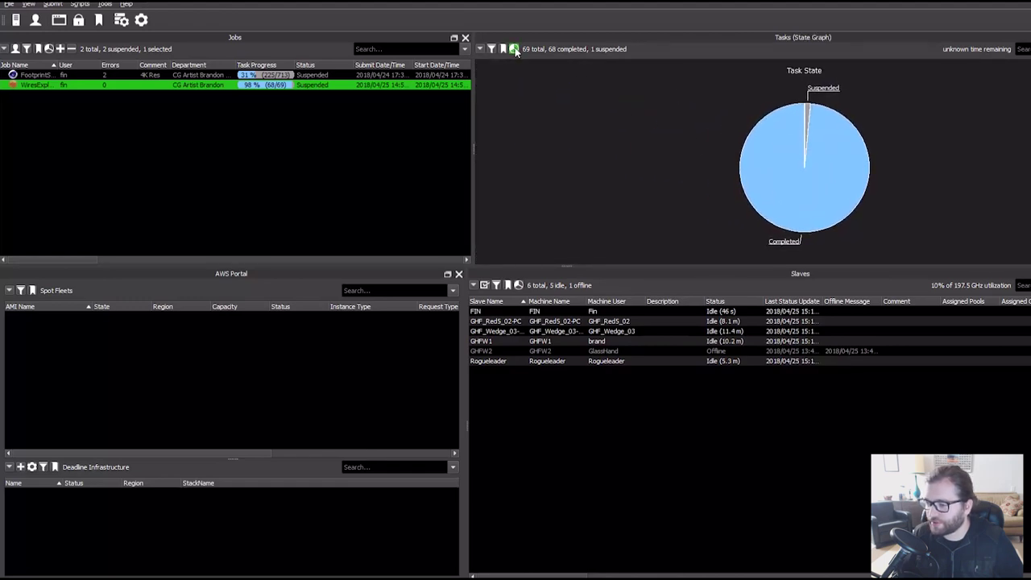
left_click(514, 49)
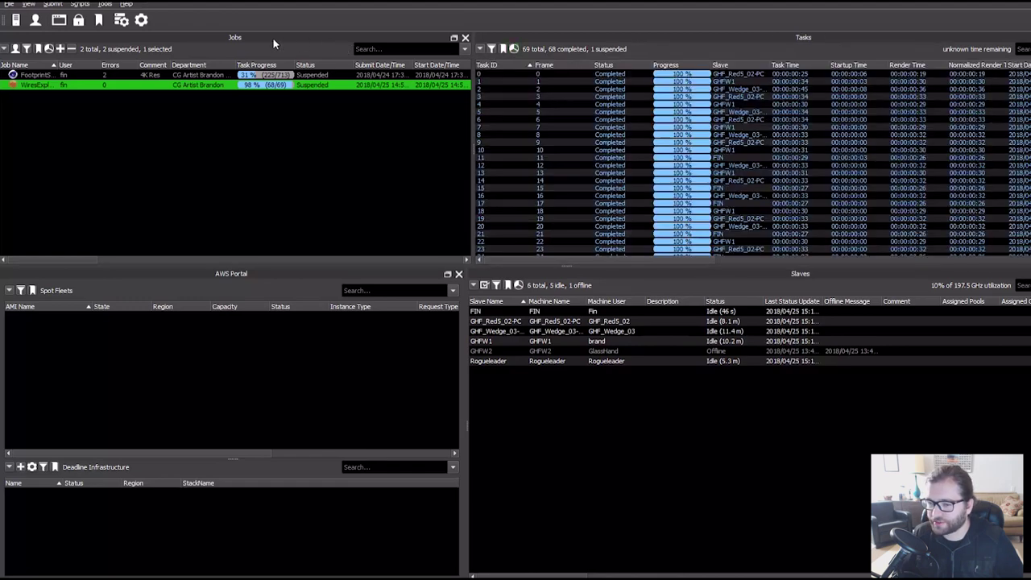
left_click(50, 49)
left_click(49, 49)
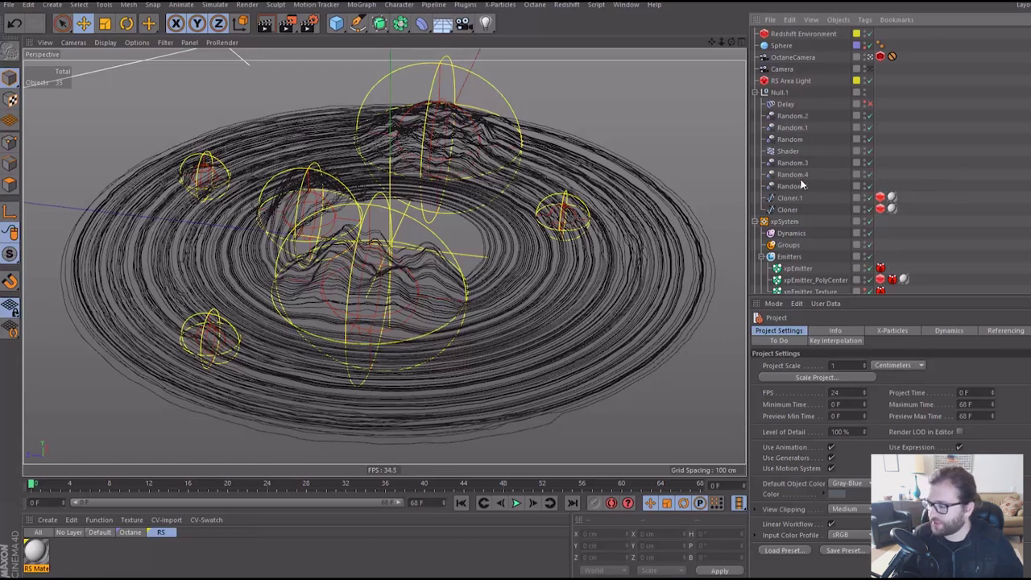
Scroll the Object Manager and fold the Null.1, xpSystem and Null groups.
scroll(795, 219, "down", 2)
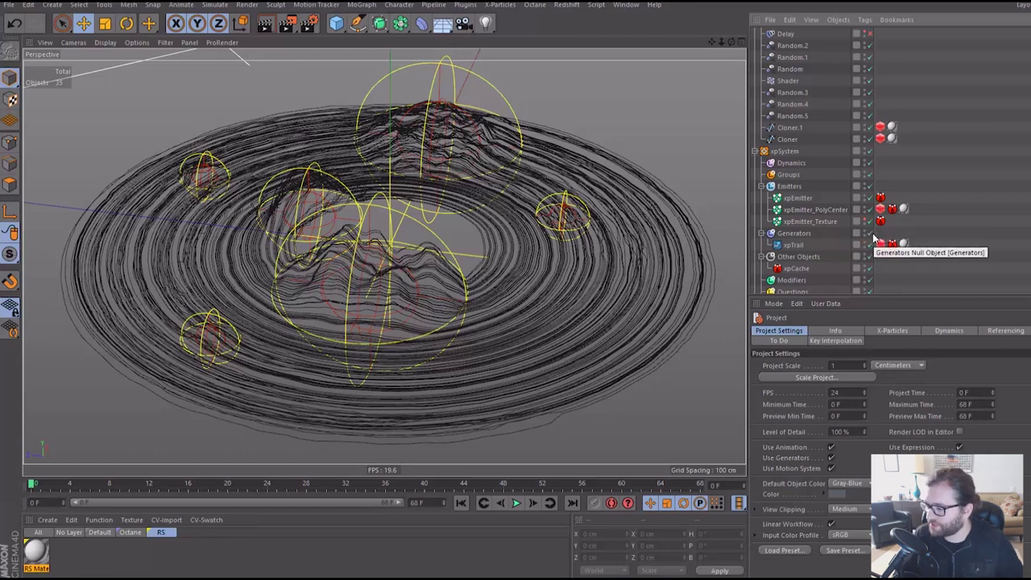
scroll(821, 250, "down", 3)
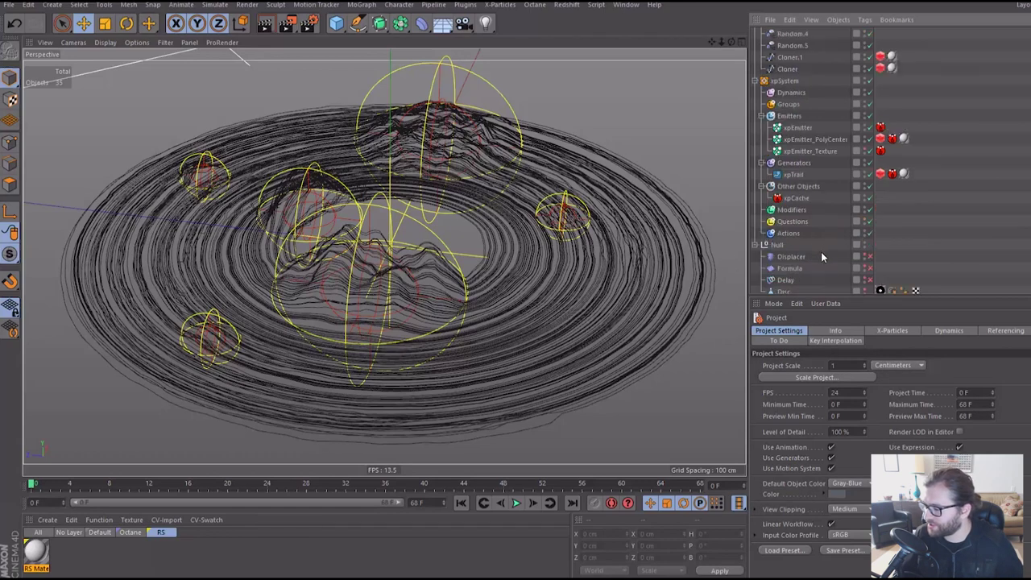
scroll(824, 257, "down", 1)
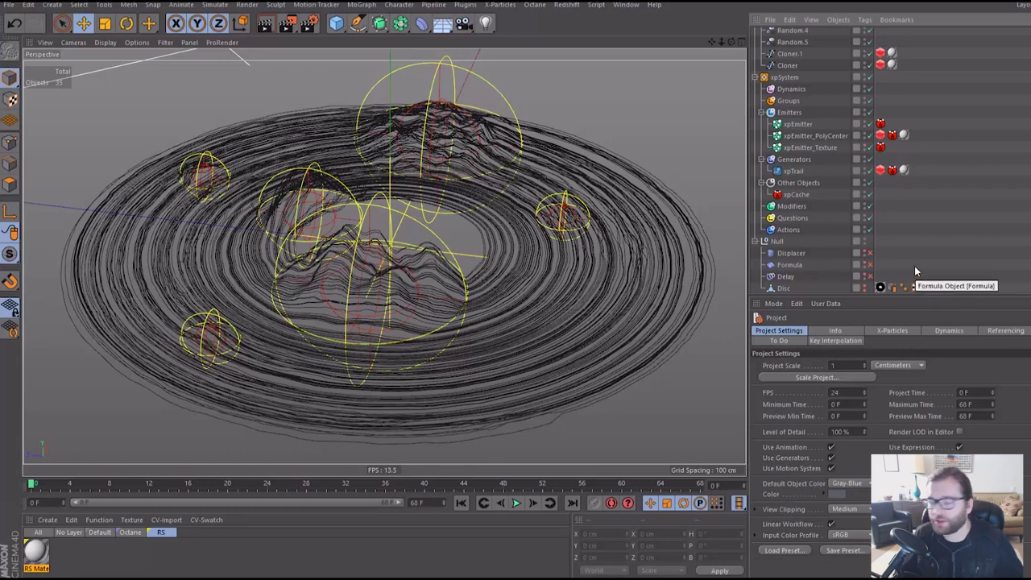
scroll(922, 261, "up", 6)
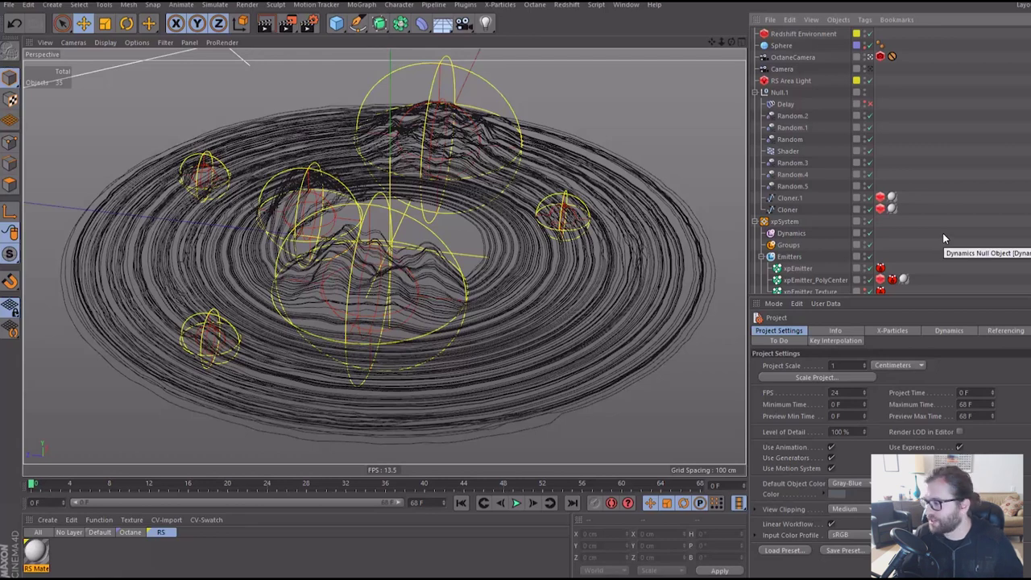
left_click(755, 92)
left_click(755, 104)
left_click(755, 115)
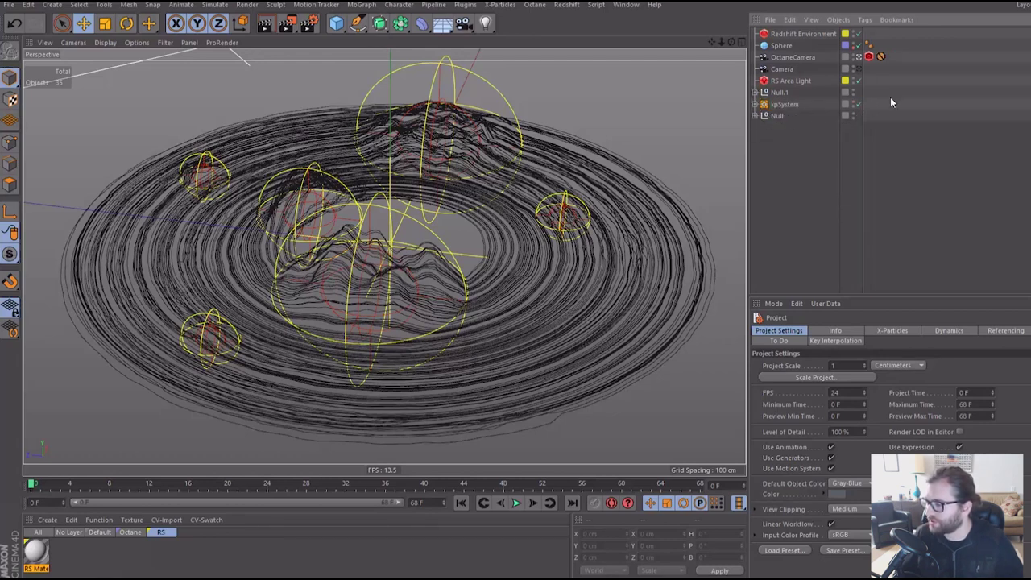
left_click(566, 5)
left_click(603, 100)
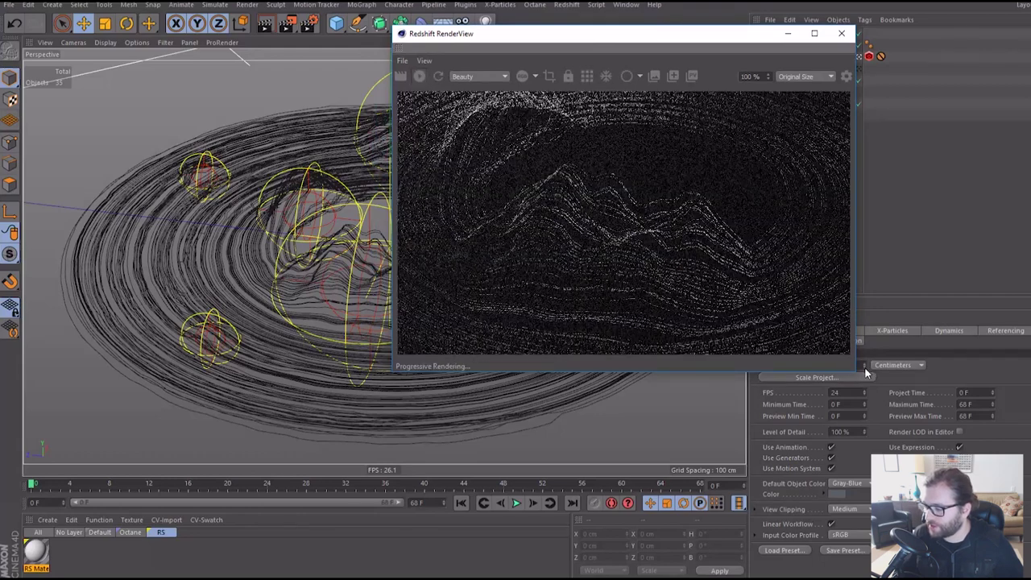
left_click_drag(860, 369, 1030, 450)
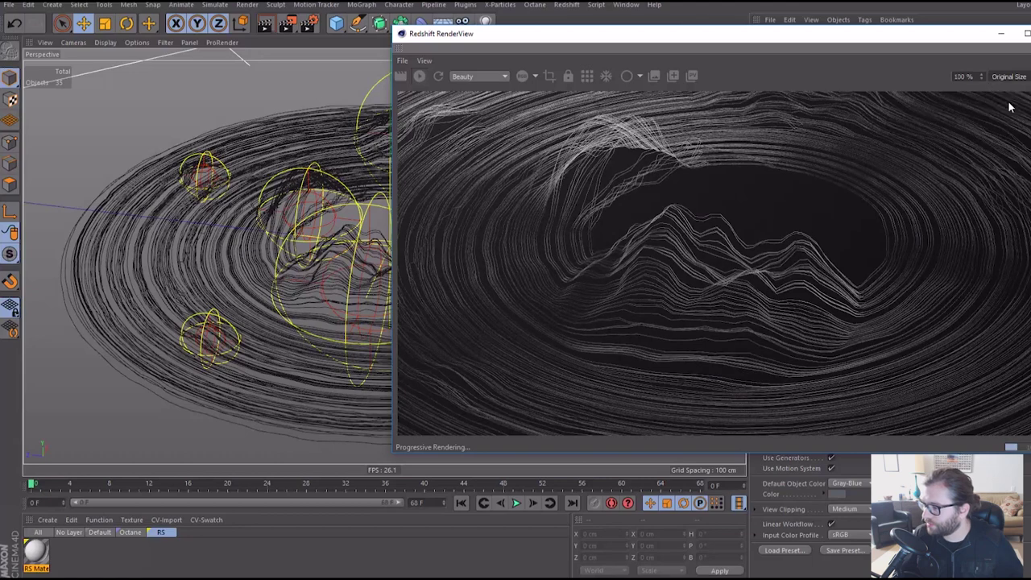
left_click(1007, 76)
left_click_drag(764, 47, 596, 48)
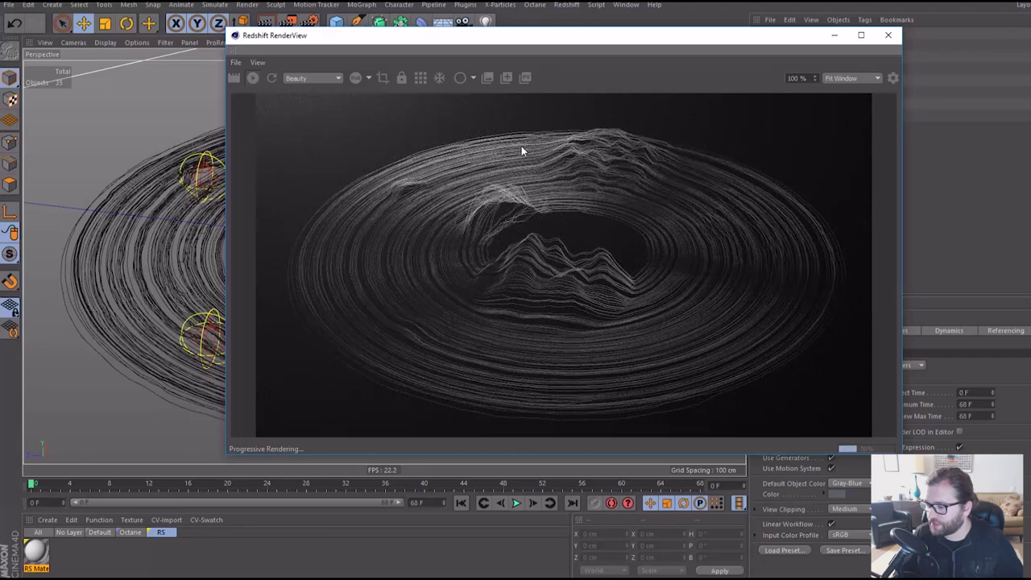
left_click(888, 36)
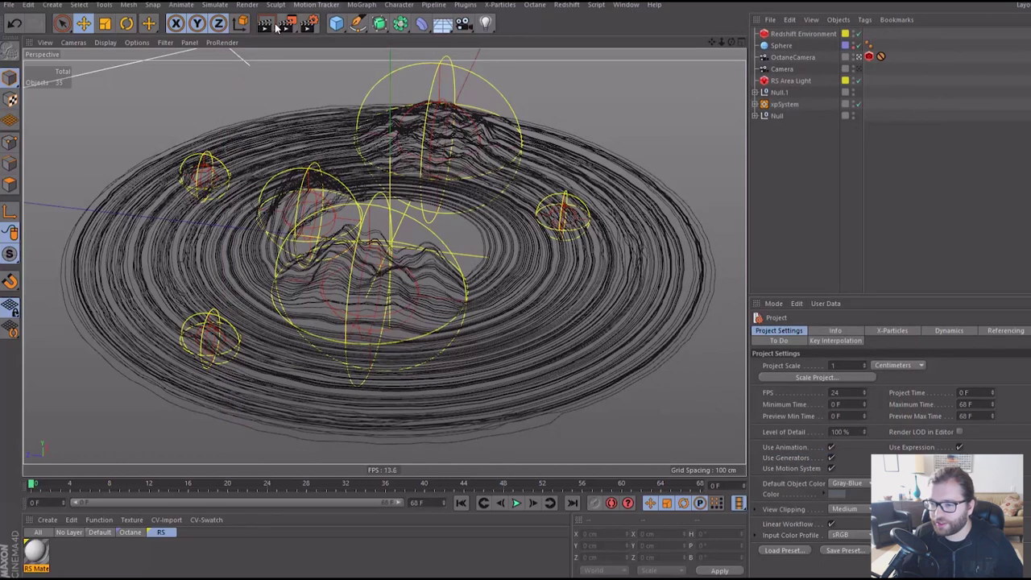
Open Render Settings and review the Redshift sampling, global illumination and AOV settings.
left_click(310, 26)
left_click_drag(295, 6, 517, 91)
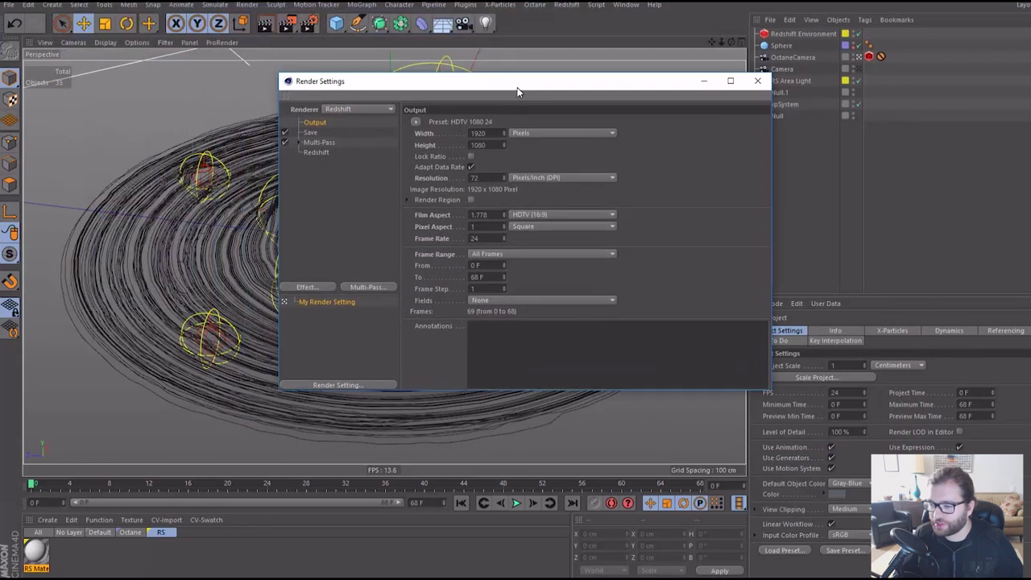
left_click(315, 153)
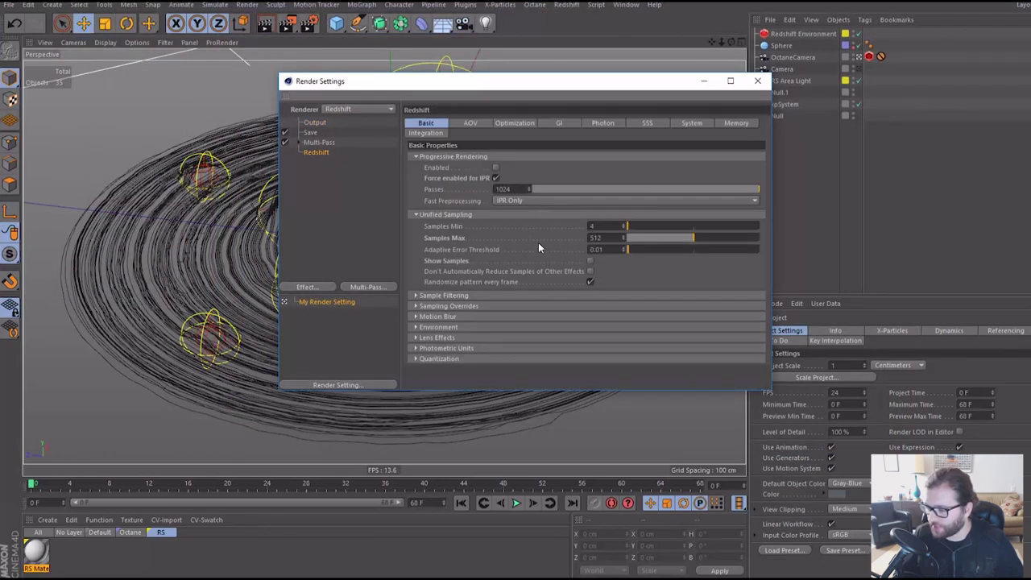
left_click(472, 306)
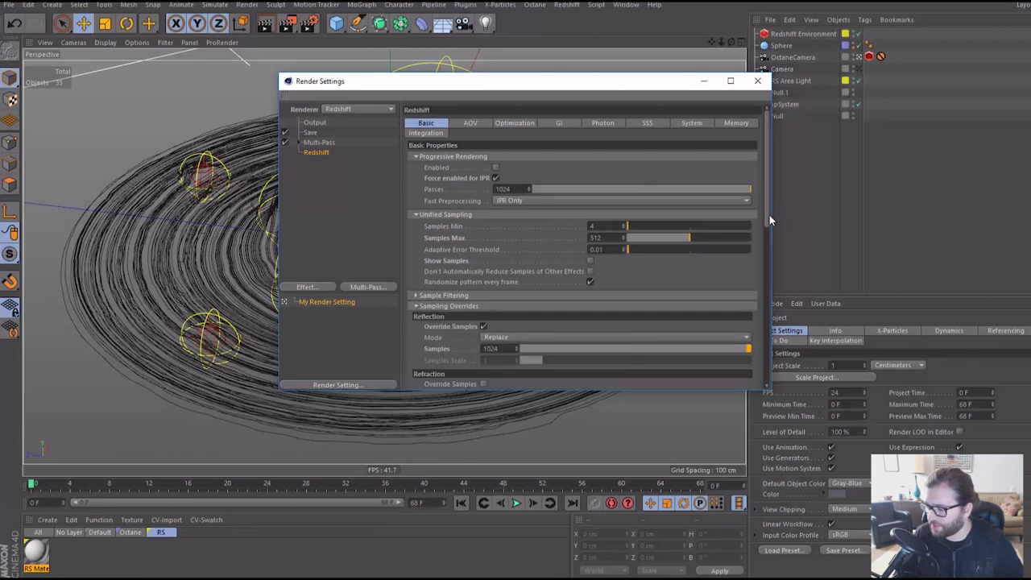
left_click_drag(769, 215, 768, 274)
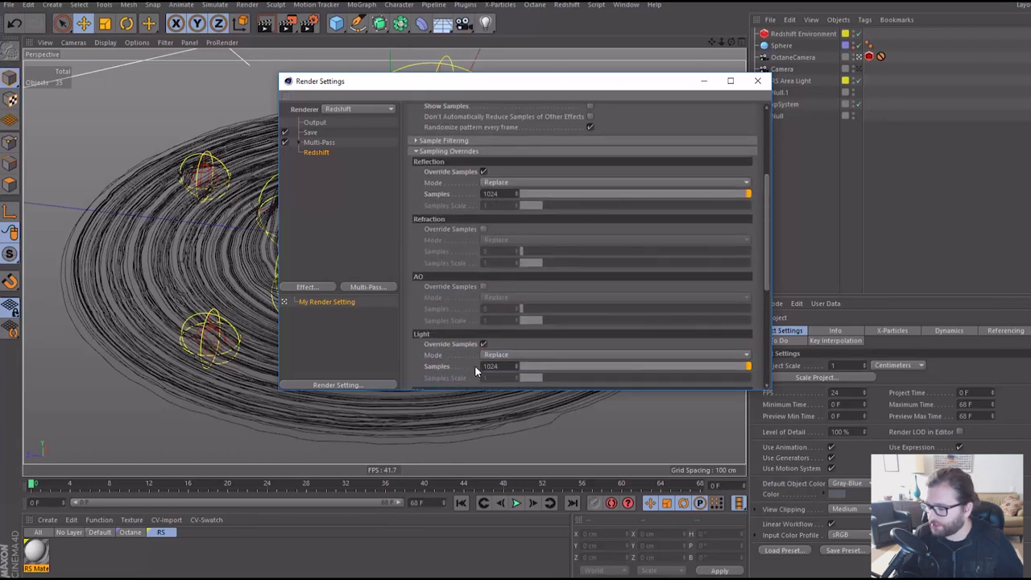
left_click_drag(769, 198, 766, 121)
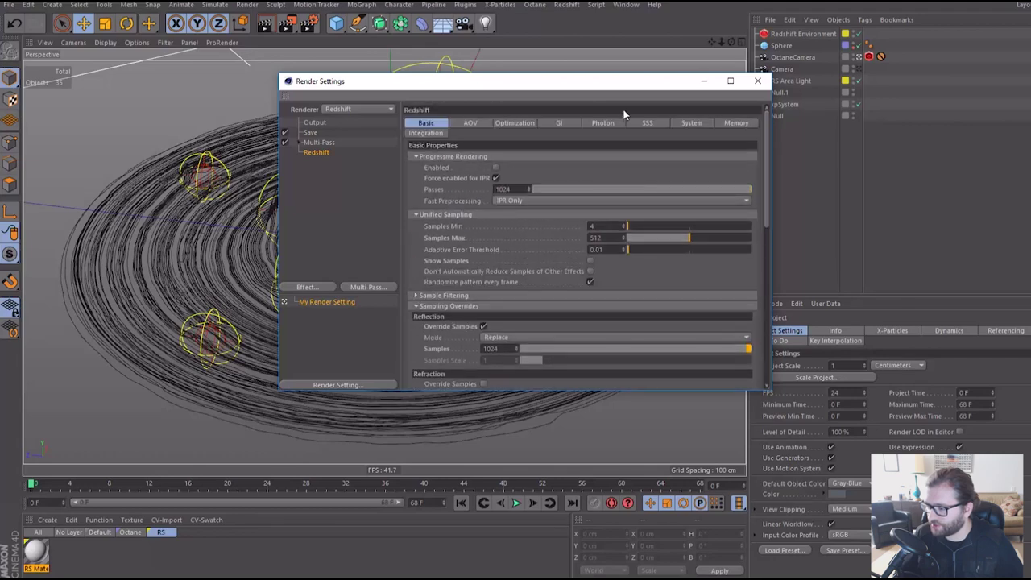
left_click(564, 124)
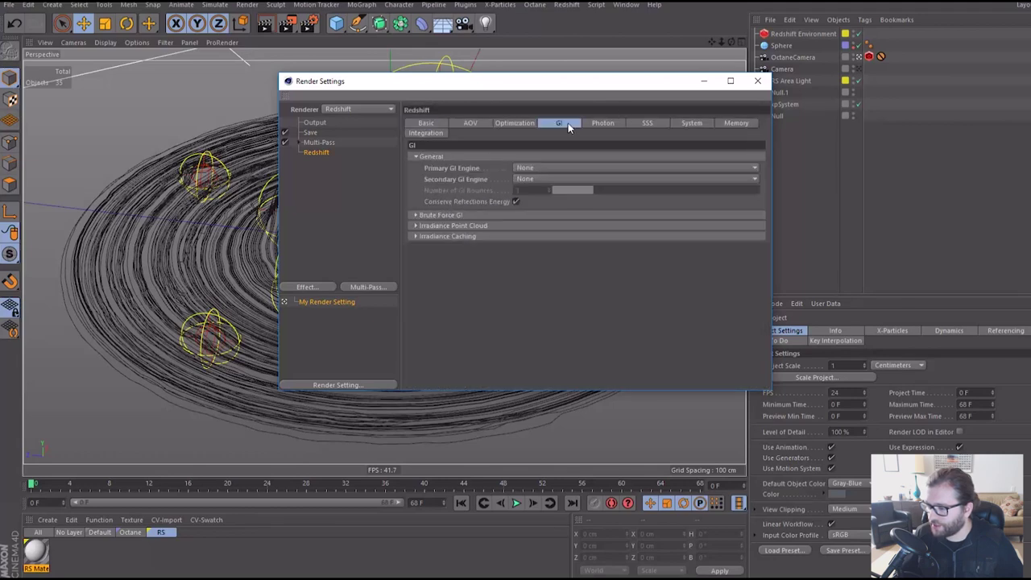
left_click(439, 124)
left_click(474, 124)
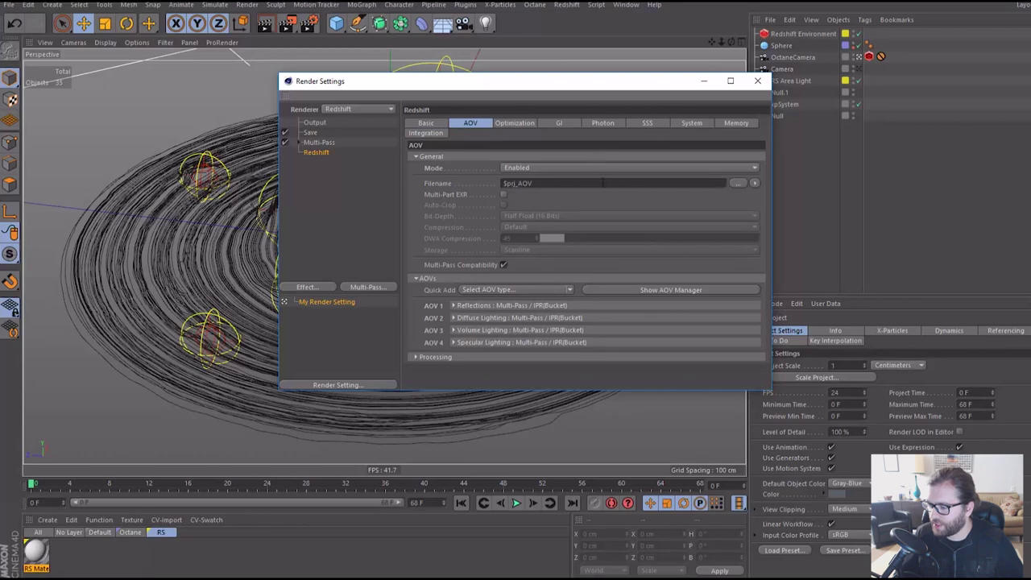
left_click(666, 289)
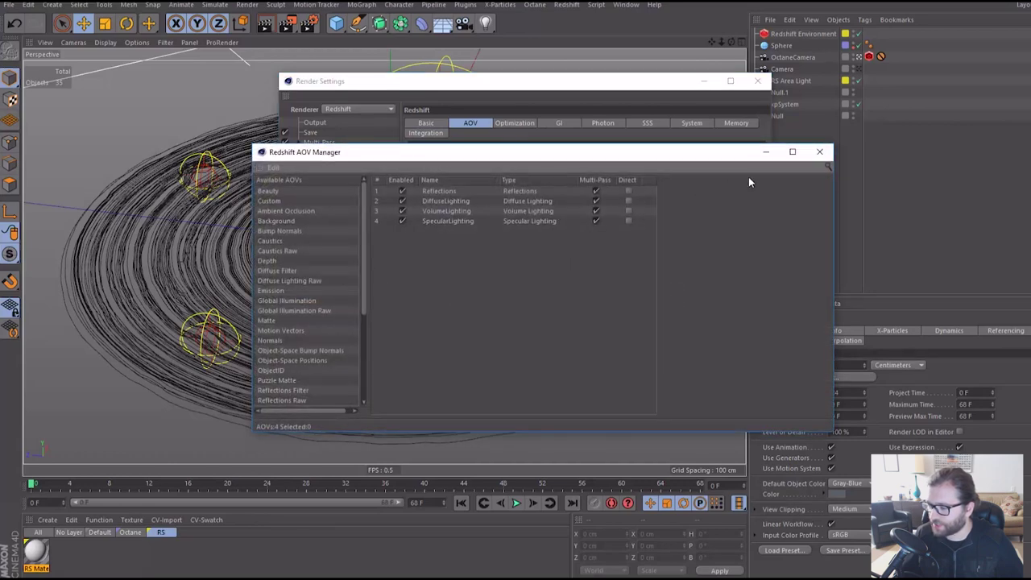
left_click(818, 152)
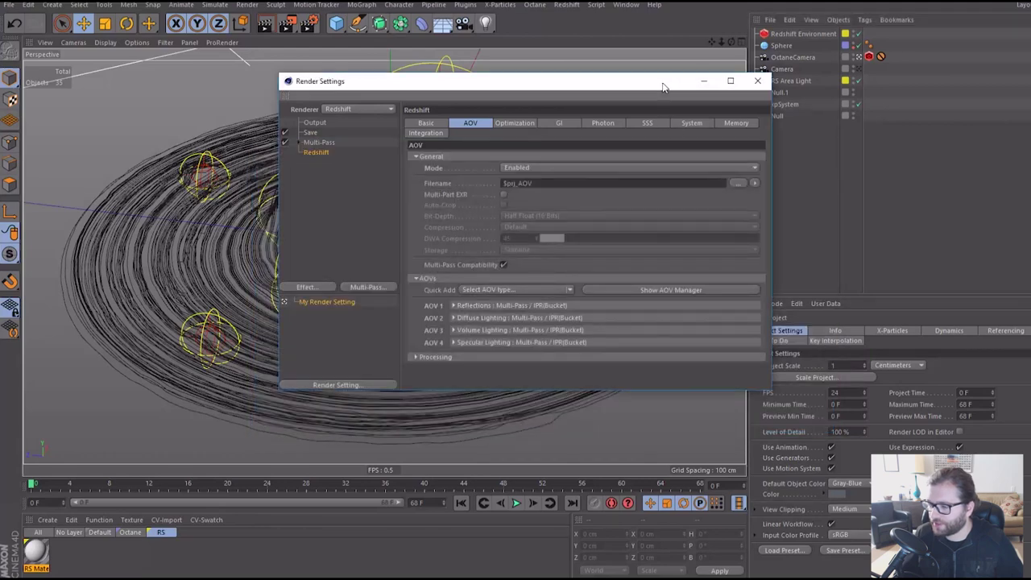
On the Save page, select the output path for the RSStandaloneTest images folder.
left_click_drag(669, 81, 635, 82)
left_click(274, 134)
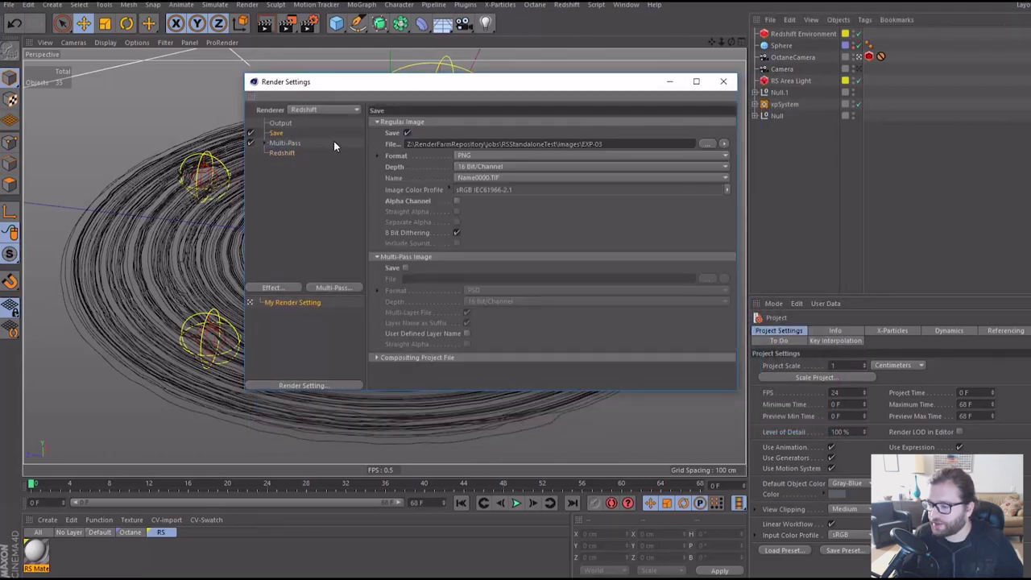
left_click_drag(408, 143, 583, 90)
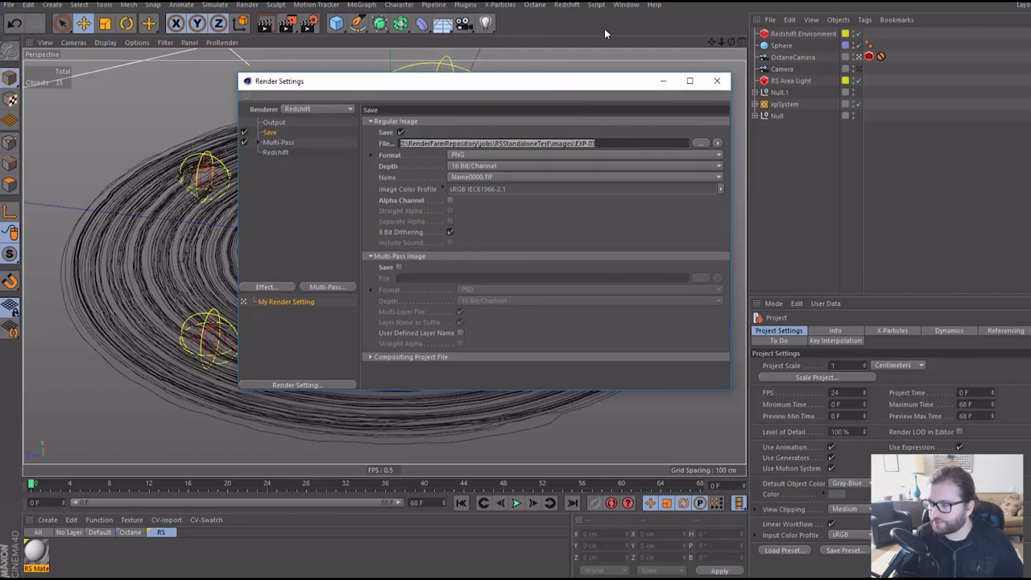
left_click(567, 5)
Open Plugins > Submit To Deadline and uncheck Submit Export Job on the Export Jobs tab.
left_click(464, 5)
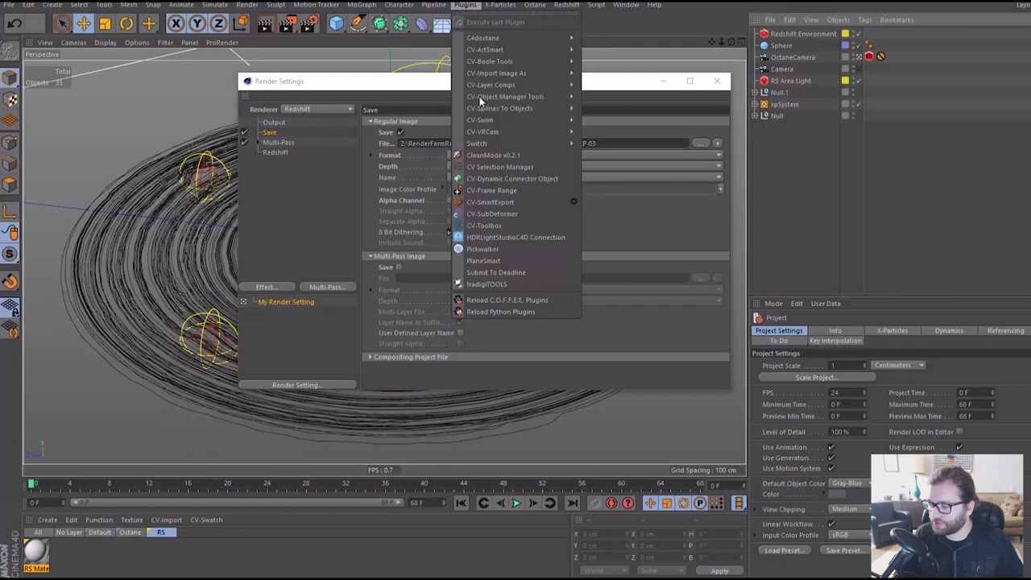
left_click(504, 272)
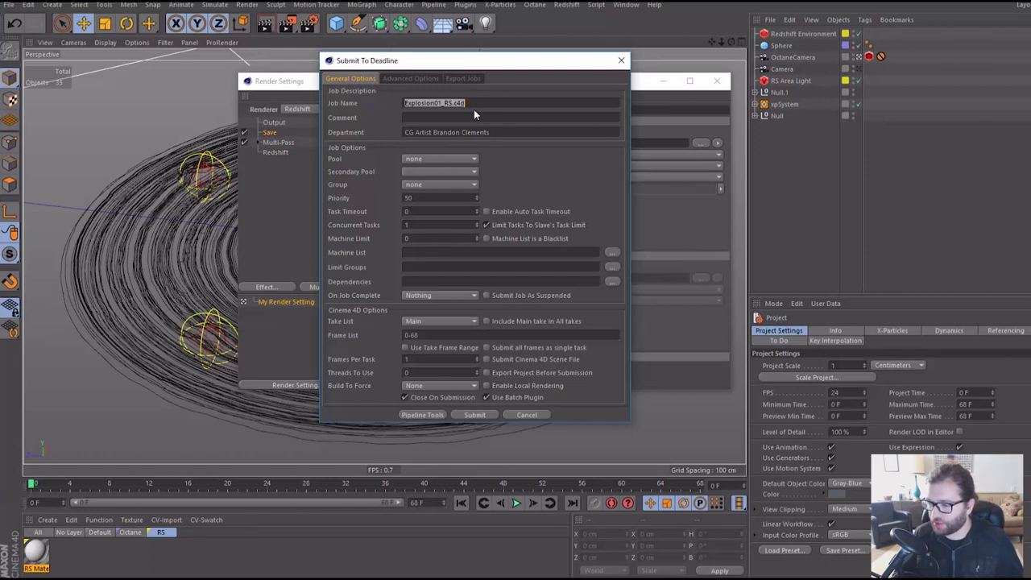
left_click(464, 78)
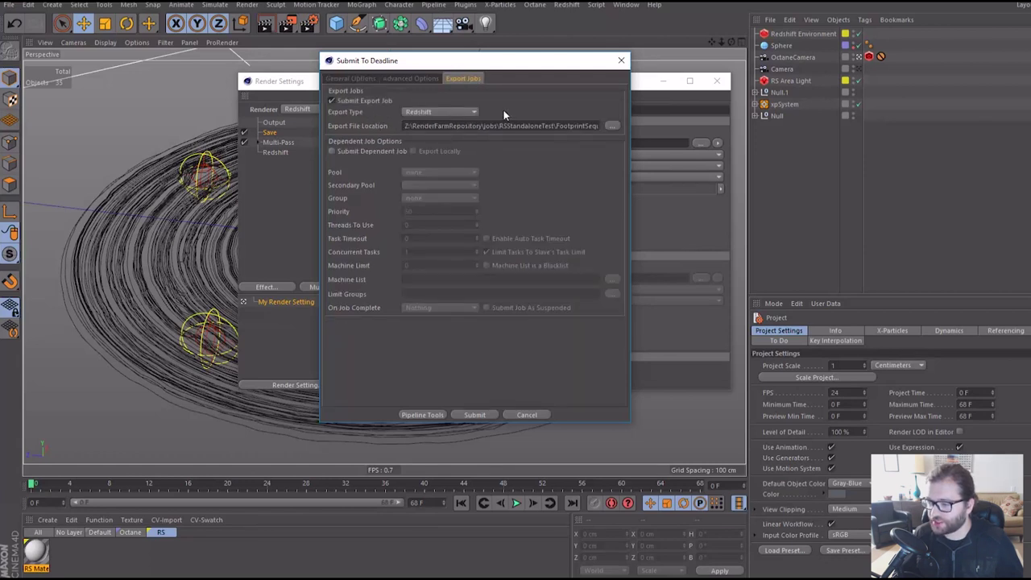
left_click(334, 101)
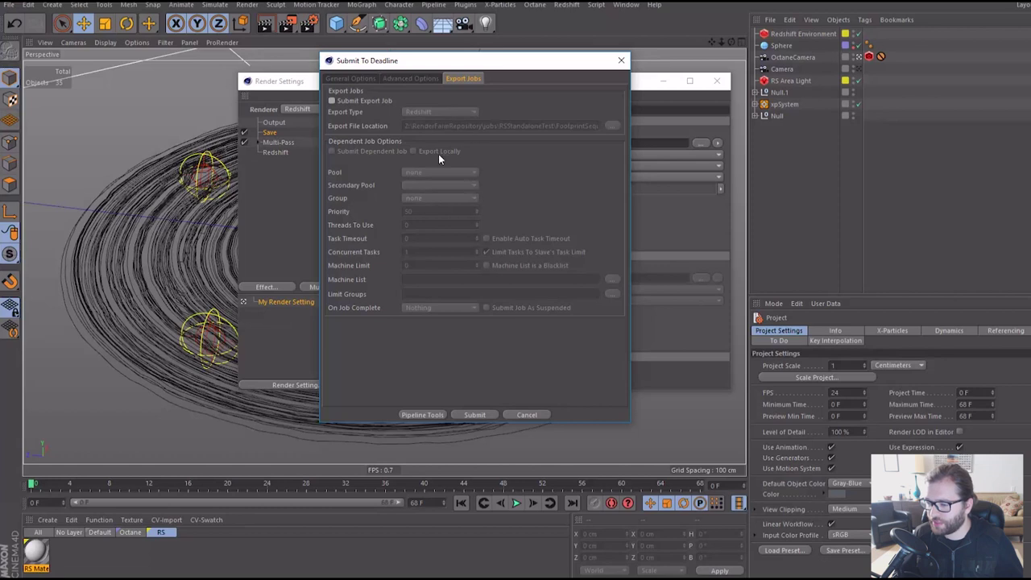
left_click(363, 81)
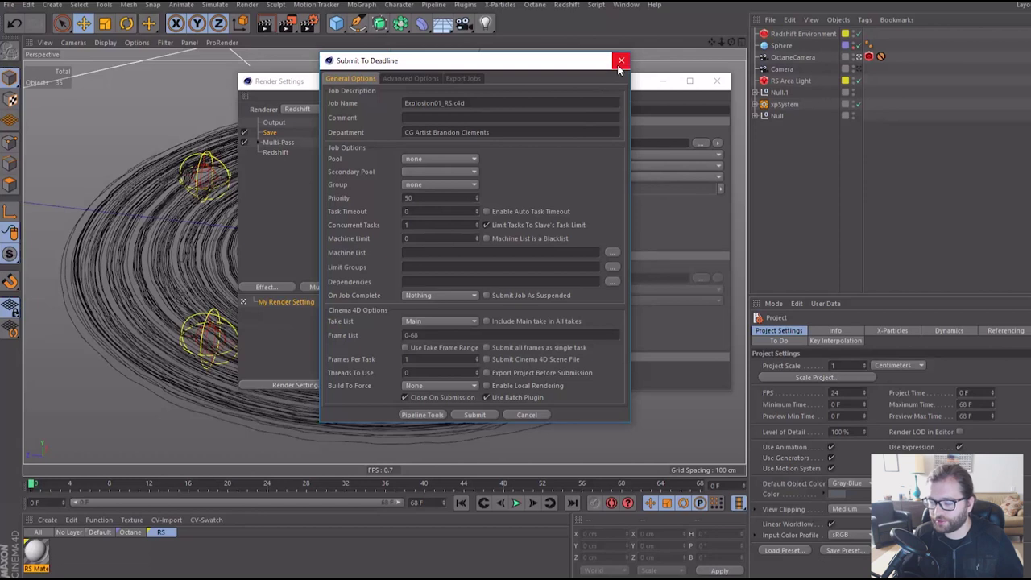
left_click_drag(580, 67, 581, 71)
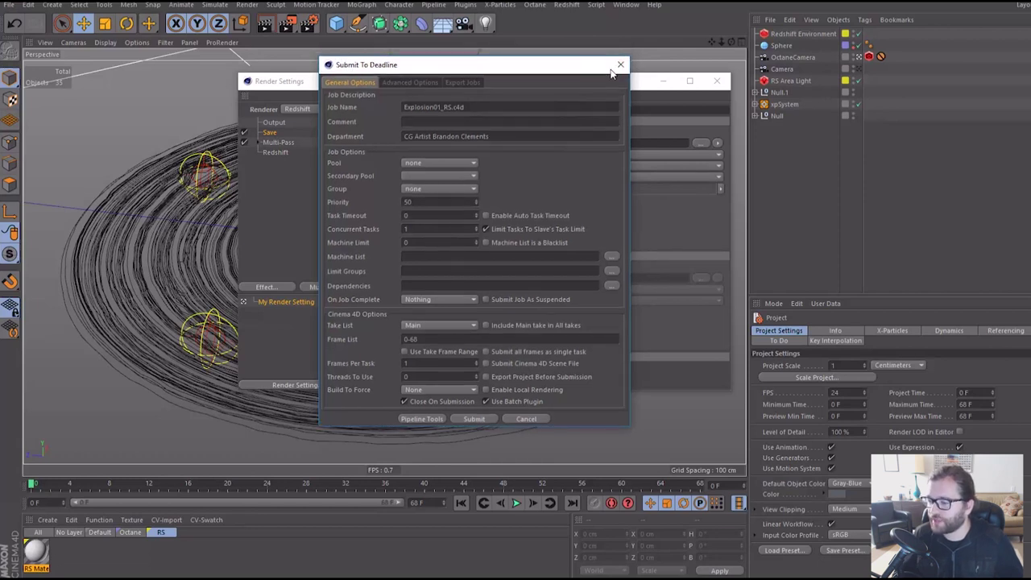
Close the Deadline submission and Render Settings windows.
left_click(621, 65)
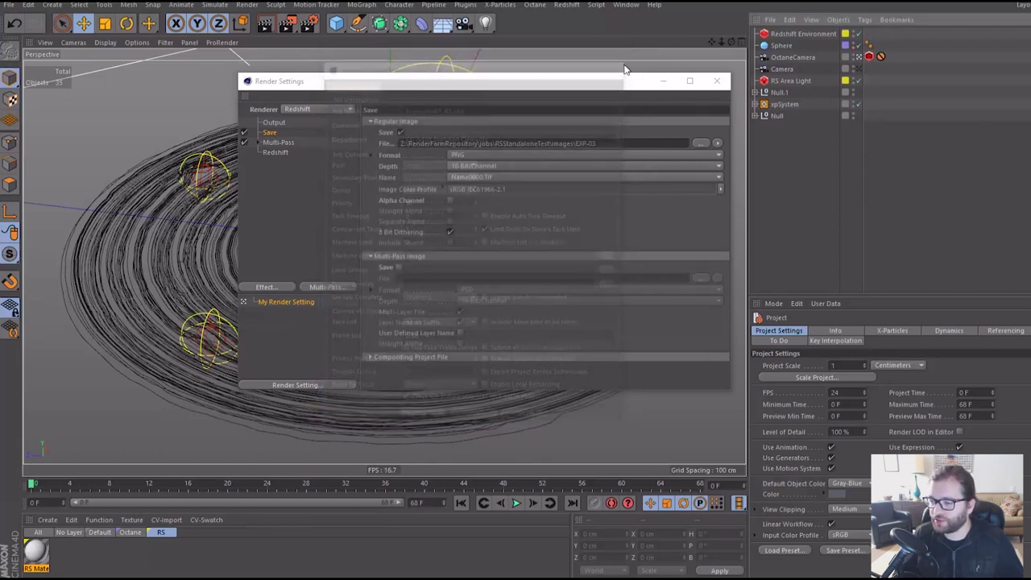
left_click(708, 85)
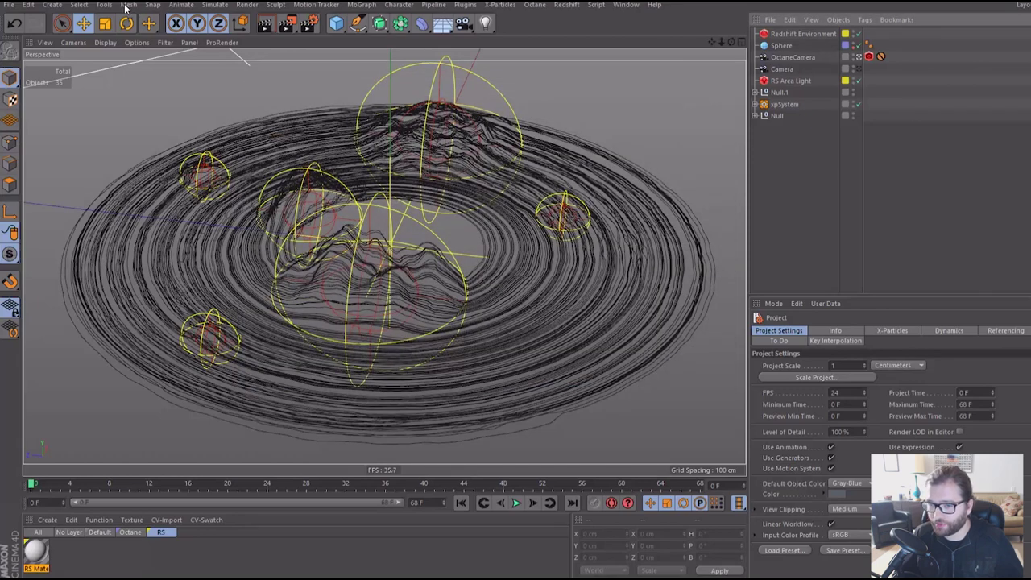
left_click(9, 4)
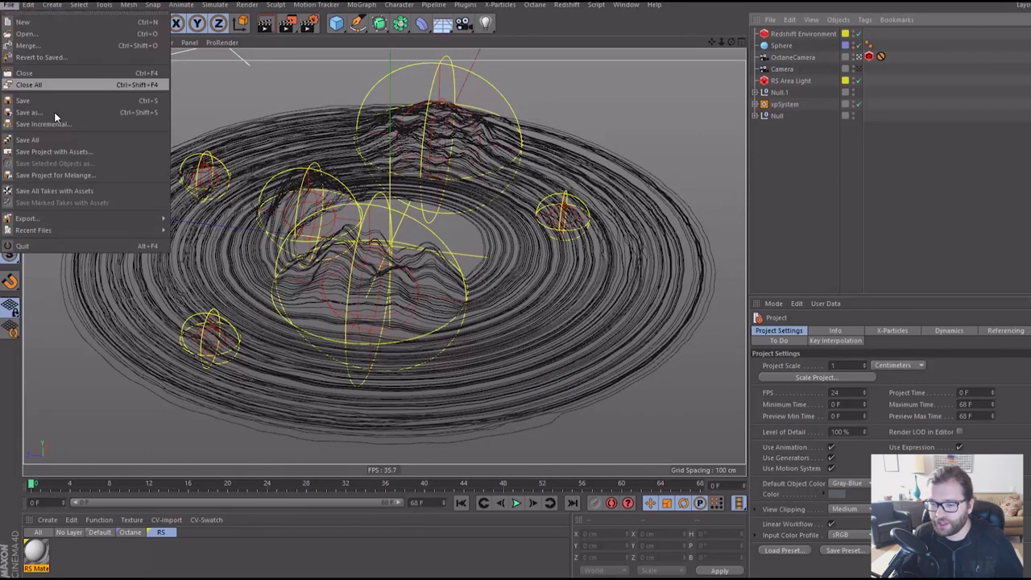
mouse_move(79, 219)
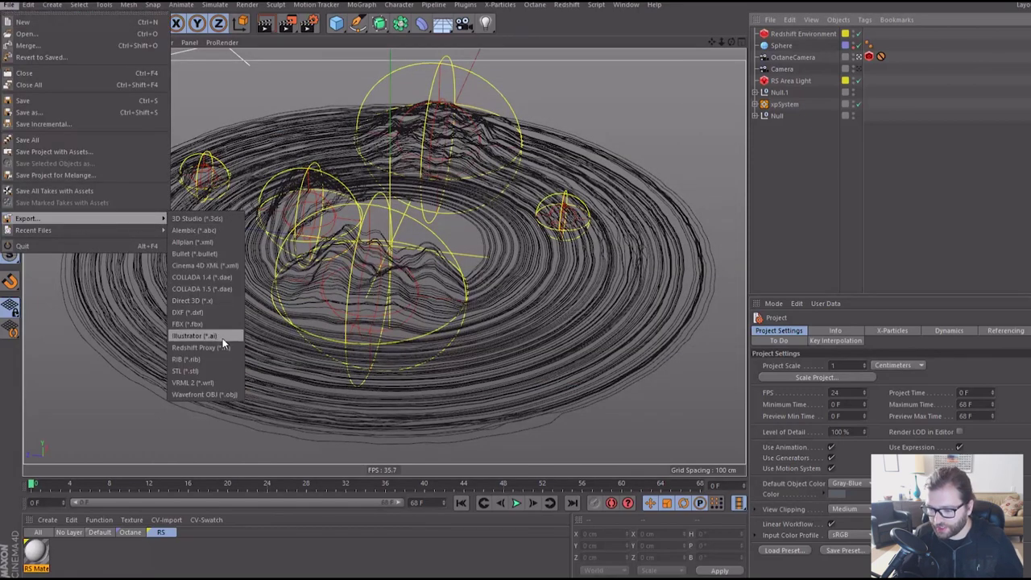
left_click(779, 223)
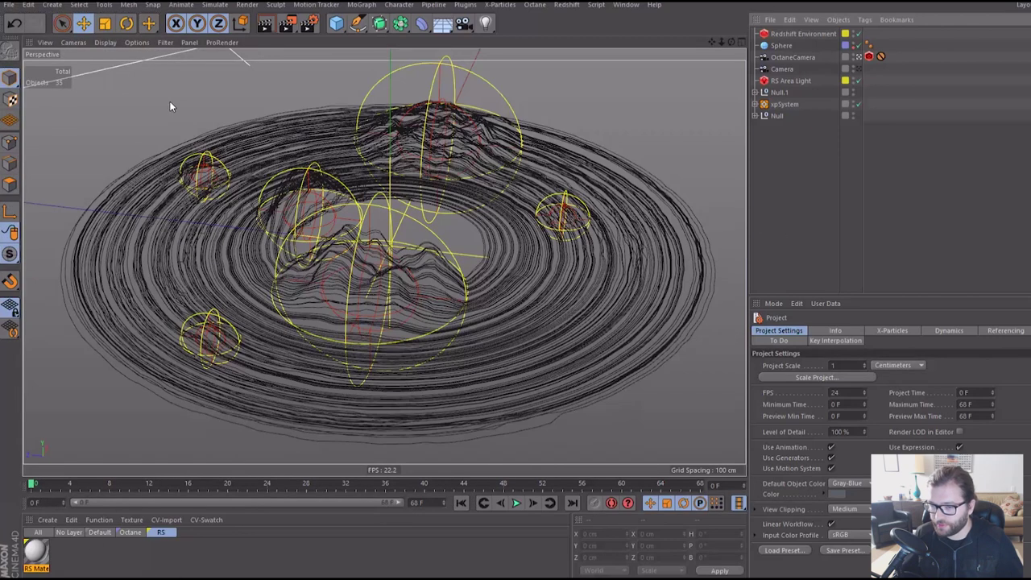
Choose File > Export > Redshift Proxy and browse to Z:\RenderFarmRepository\jobs\RSStandaloneTest.
left_click(9, 5)
mouse_move(125, 218)
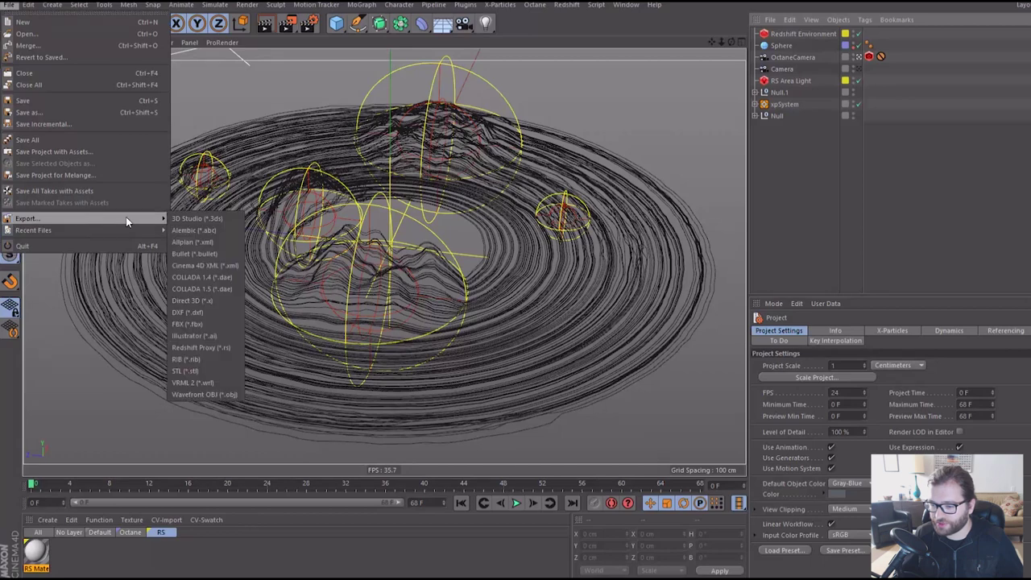
left_click(213, 346)
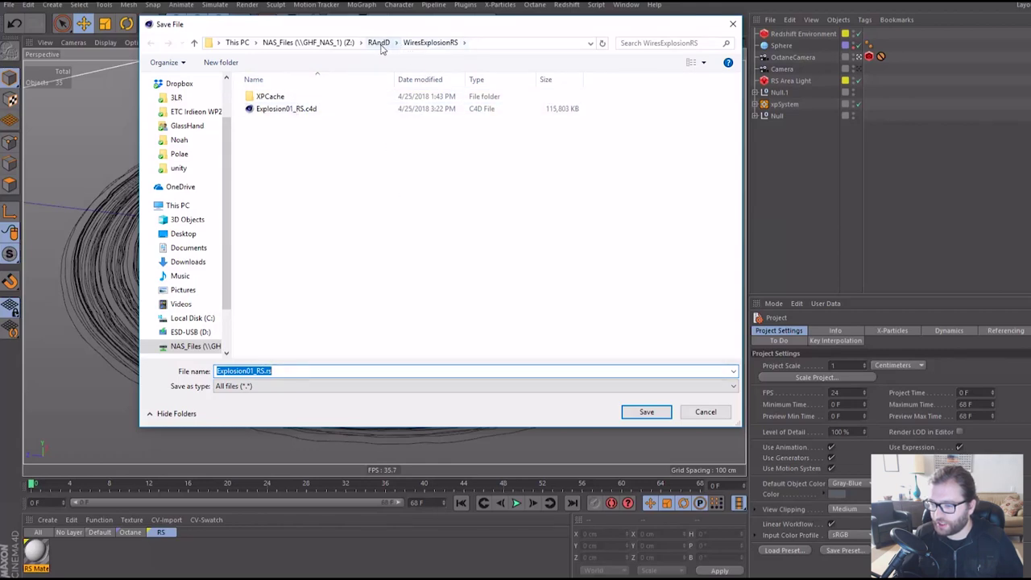
left_click(322, 43)
scroll(336, 235, "down", 4)
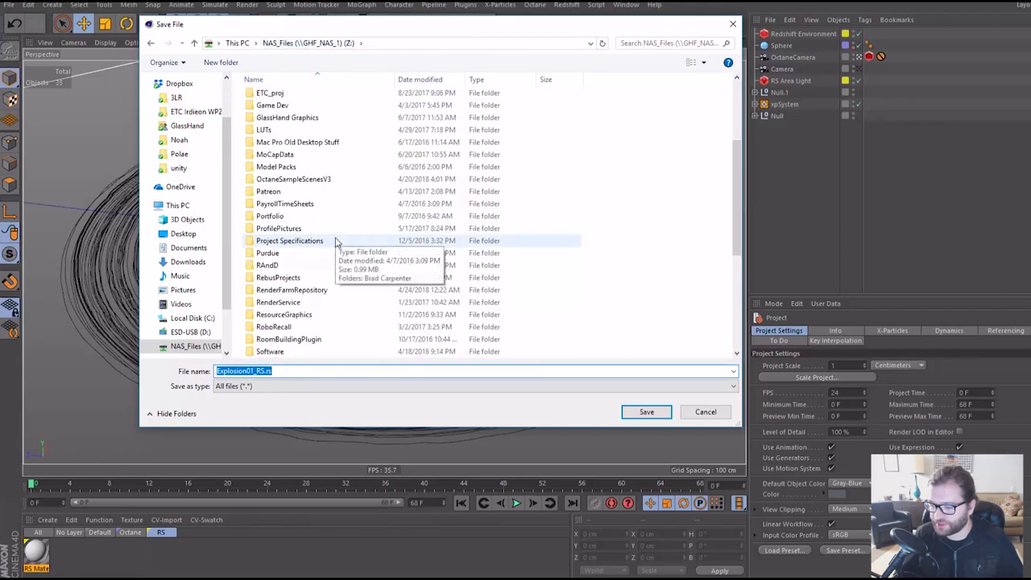
double_click(329, 290)
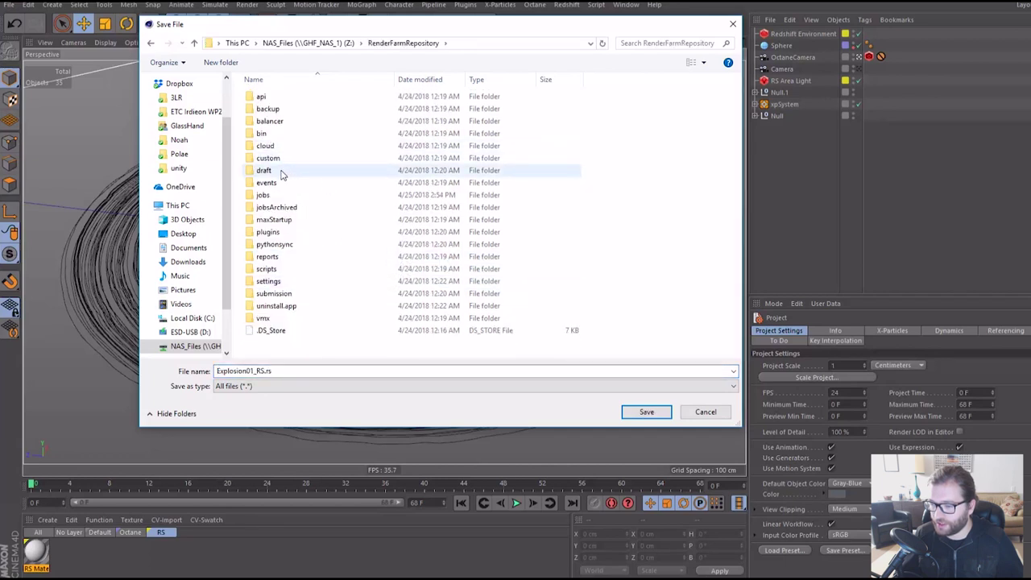
left_click(272, 198)
double_click(273, 197)
double_click(306, 133)
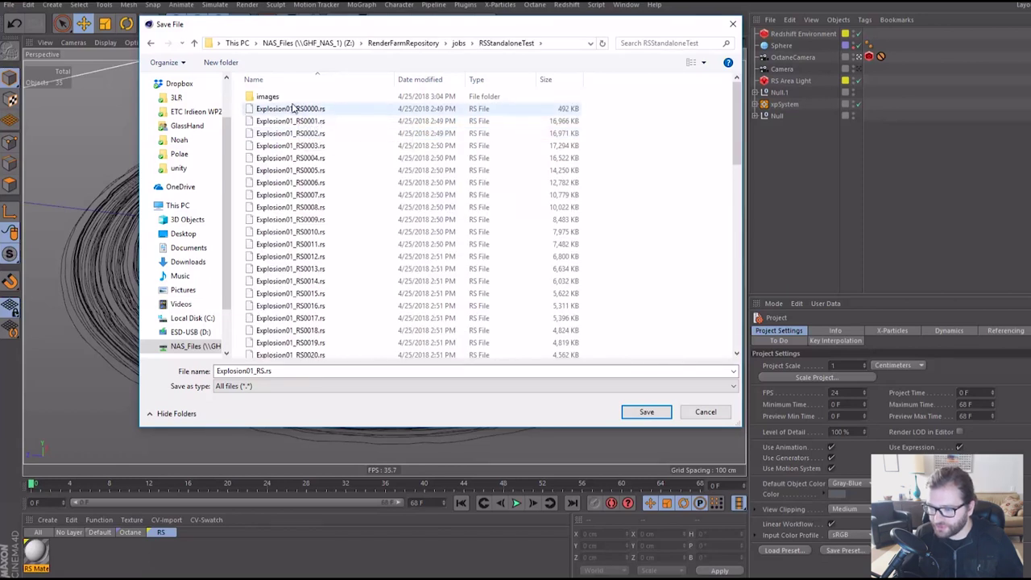
Name the proxy file Explosion02.rs and save it.
left_click(273, 109)
left_click(295, 371)
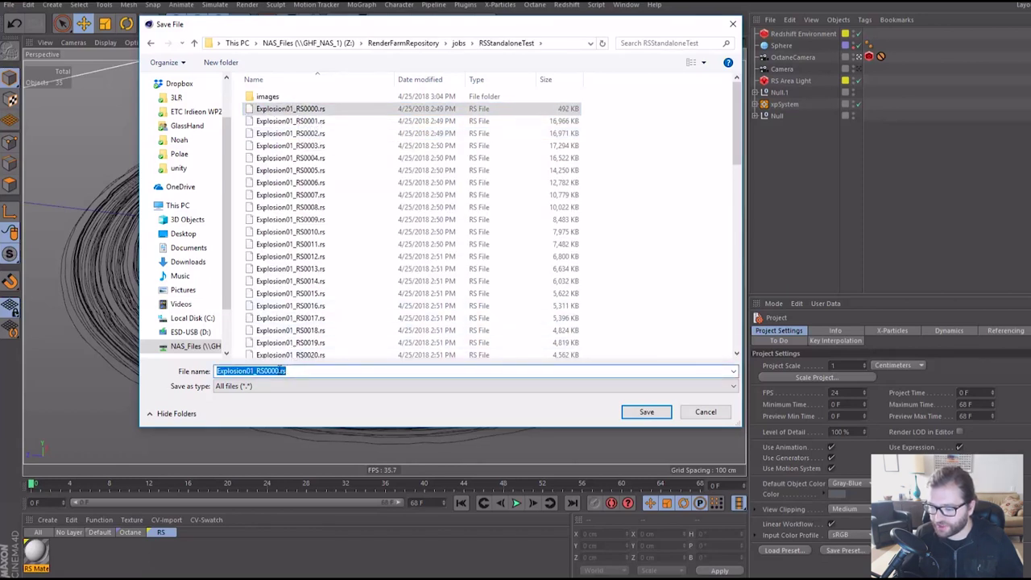
left_click_drag(278, 371, 255, 371)
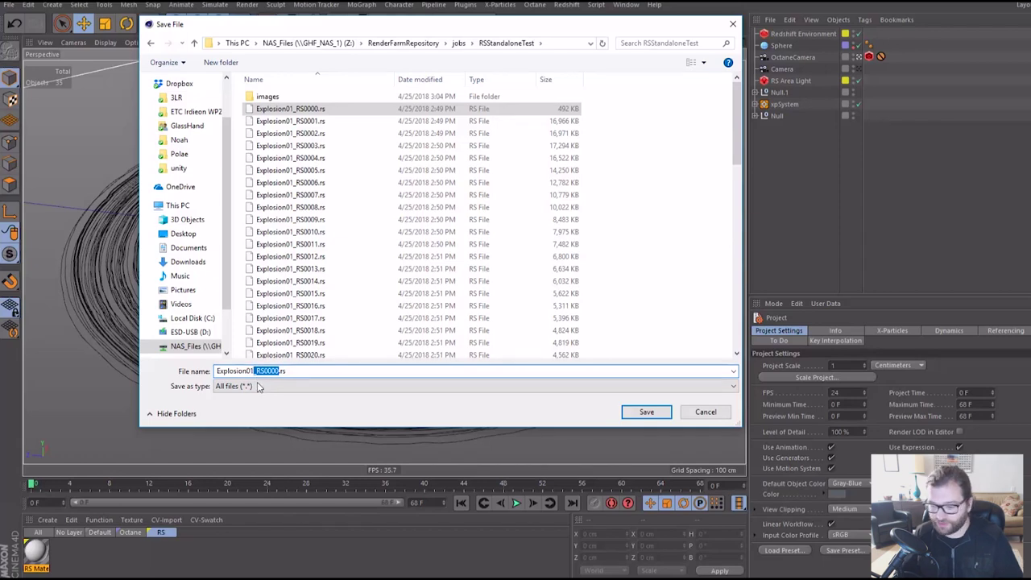
key("BackSpace")
key("BackSpace")
key("BackSpace")
type("2")
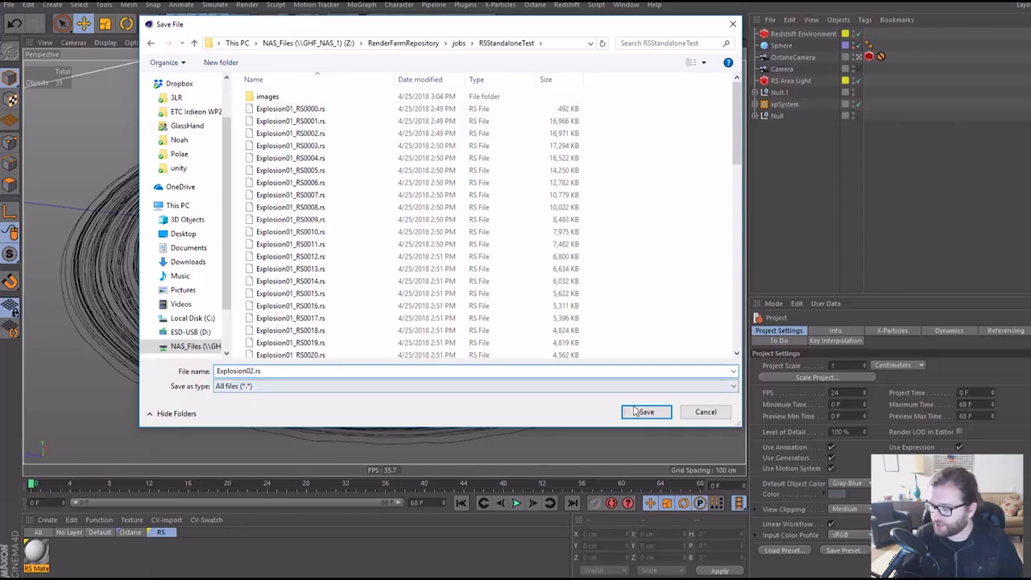
left_click(636, 411)
left_click_drag(631, 276, 417, 125)
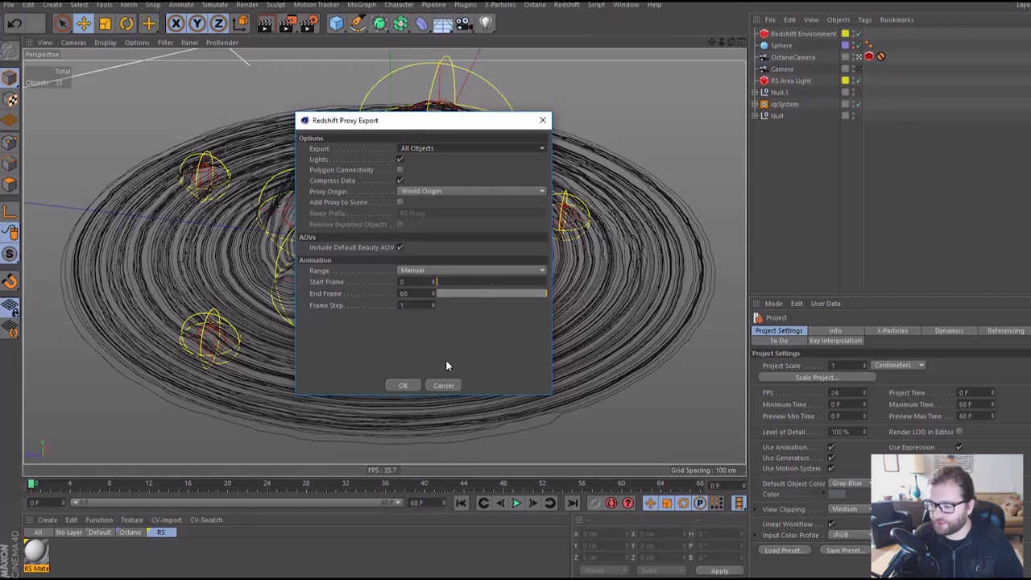
Cancel the Redshift Proxy Export dialog without exporting.
left_click(444, 385)
Scroll through the Explosion01_RS .rs files in RSStandaloneTest, then switch to Deadline Monitor.
mouse_move(402, 579)
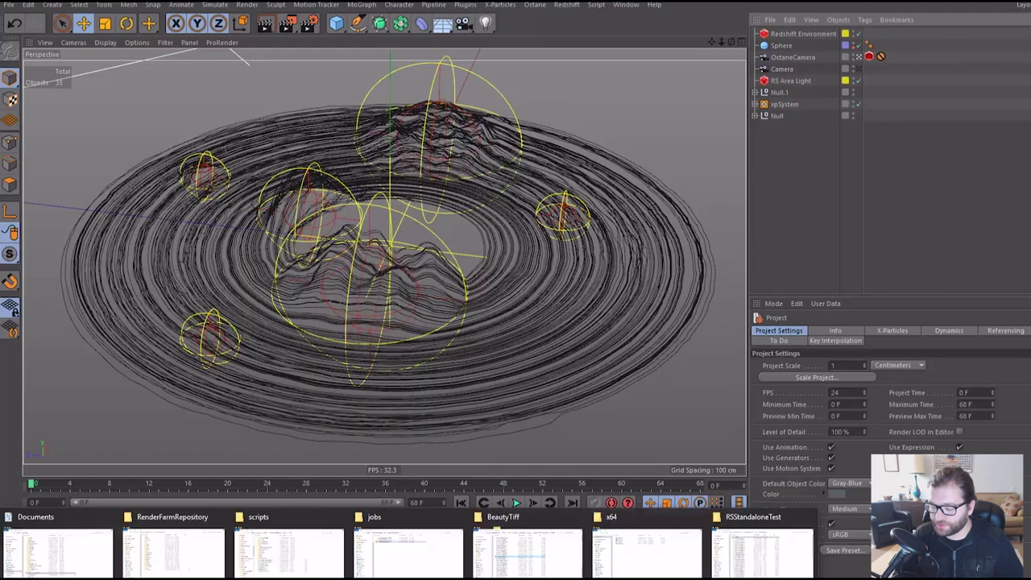
left_click(753, 545)
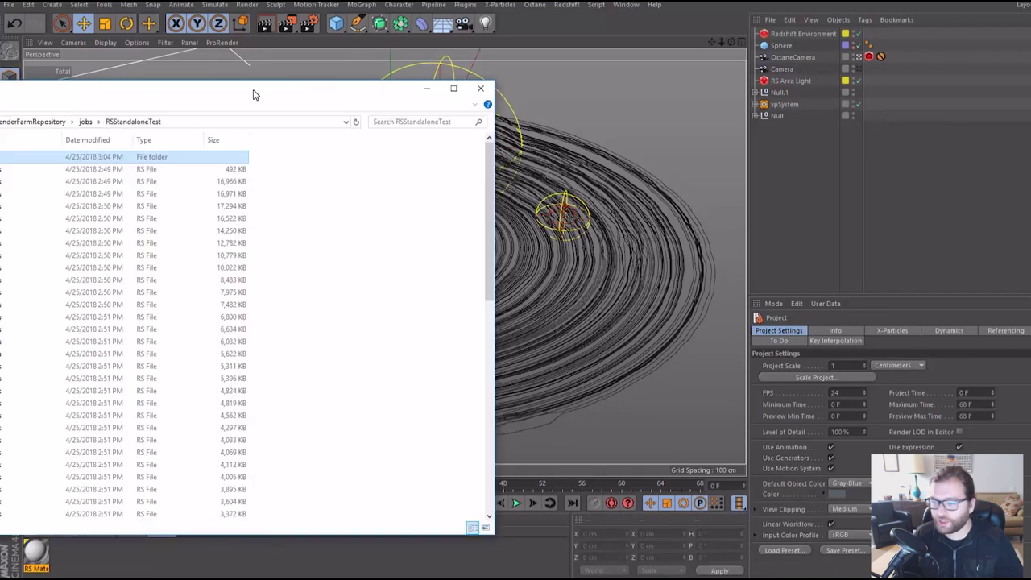
left_click_drag(253, 94, 552, 65)
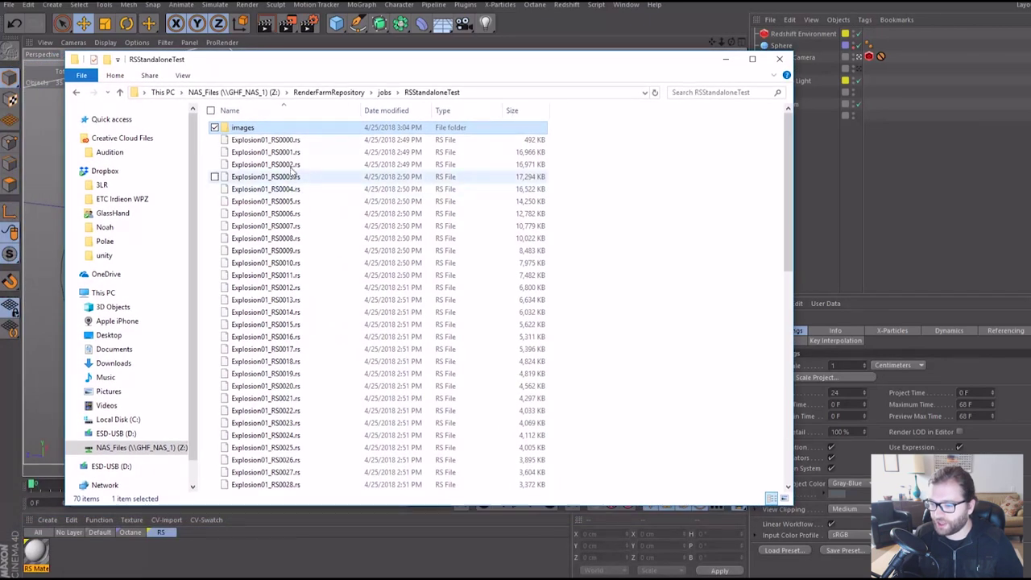
left_click(290, 140)
scroll(311, 254, "down", 8)
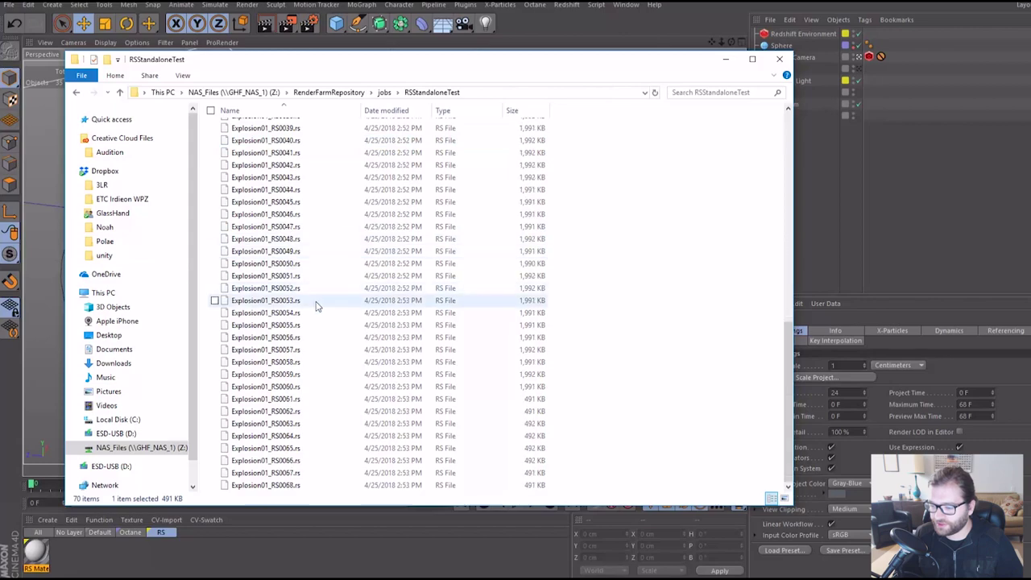
scroll(402, 435, "down", 1)
scroll(403, 434, "up", 8)
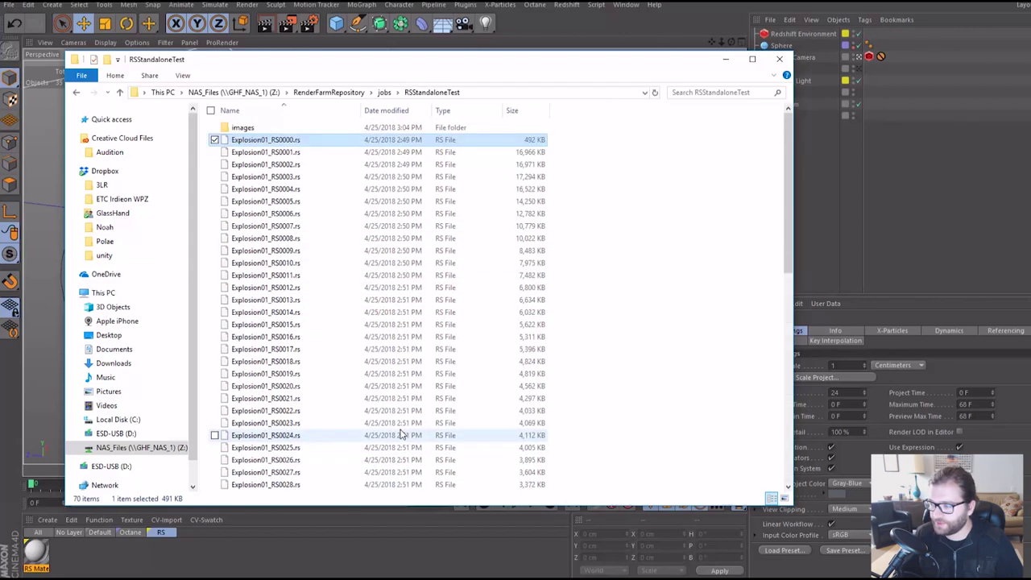
key("alt+Tab")
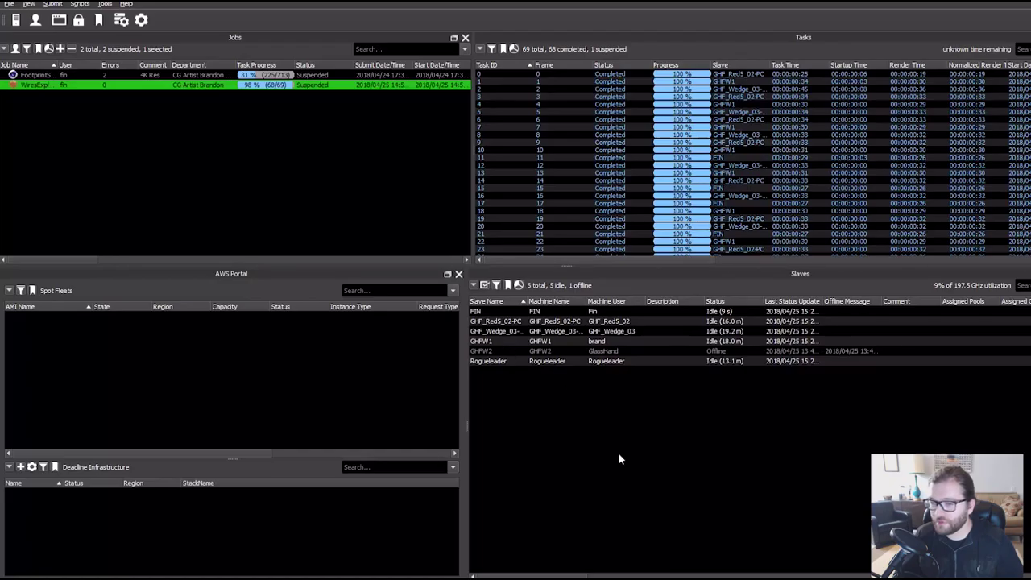
Choose Submit > 3D > Redshift to open the Redshift job submission dialog.
left_click(59, 4)
mouse_move(98, 17)
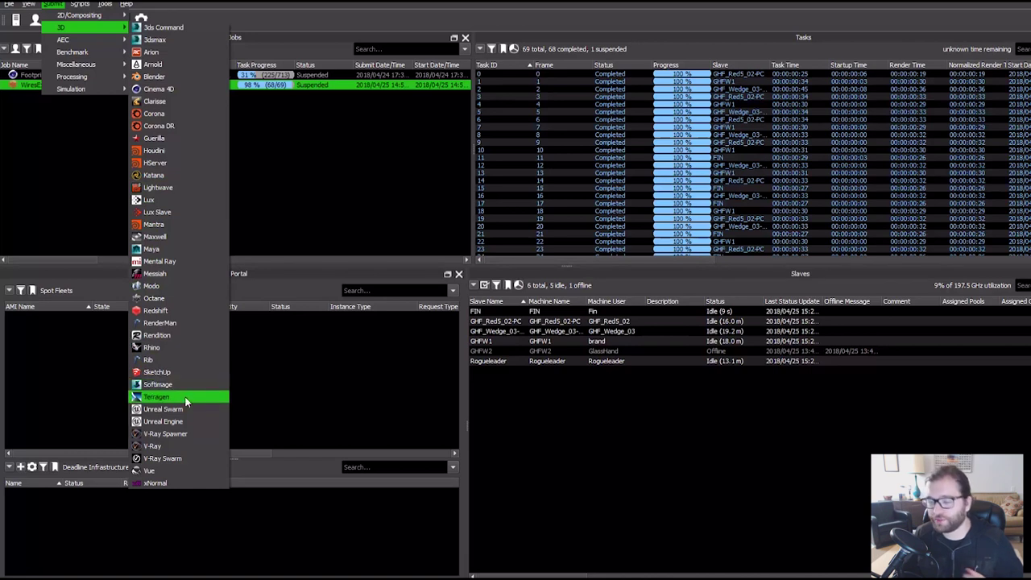
mouse_move(115, 91)
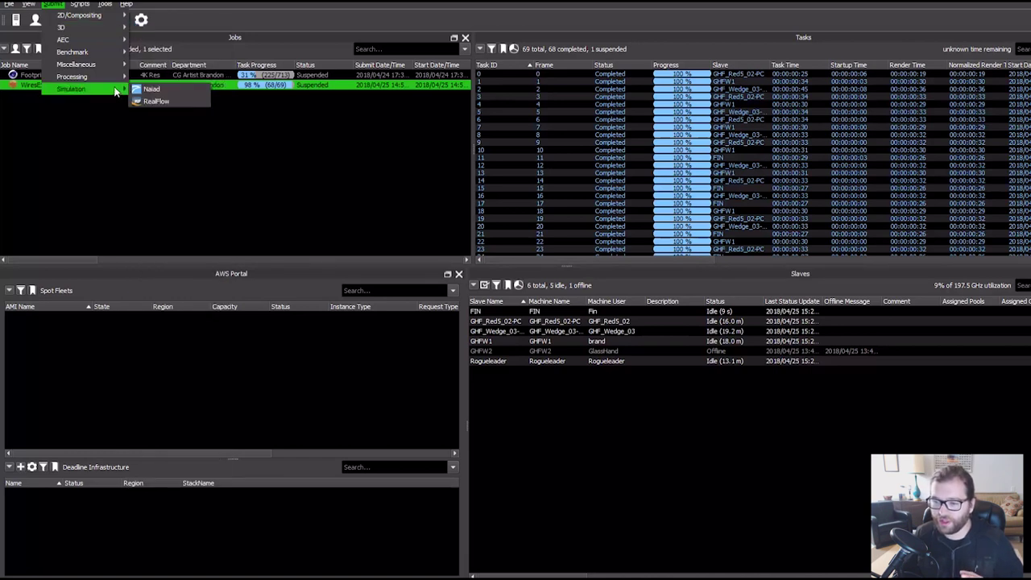
mouse_move(106, 64)
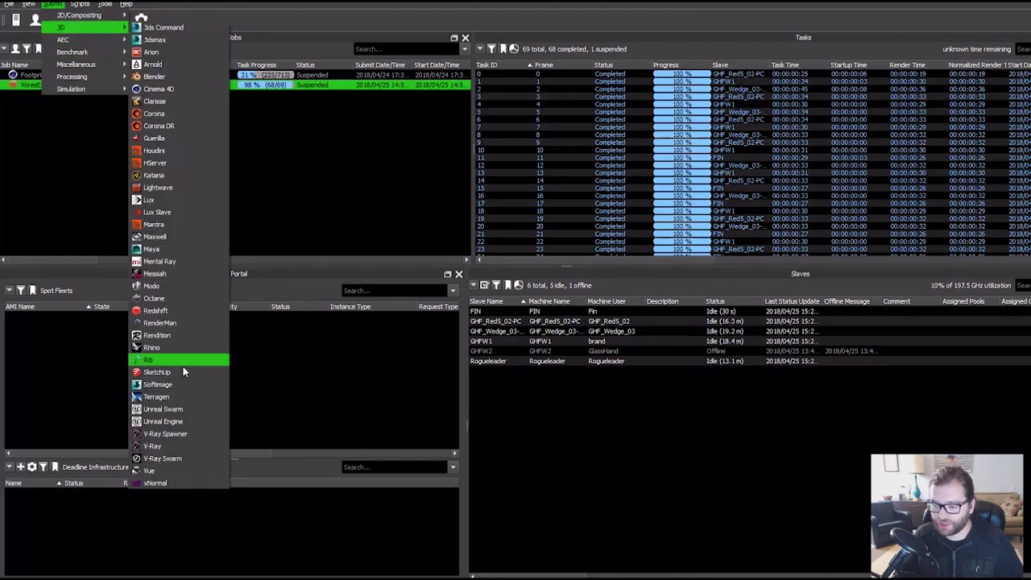
left_click(179, 309)
Enter the comment '1080 Res', review the Redshift Options tab, then close without submitting.
left_click_drag(541, 129, 467, 129)
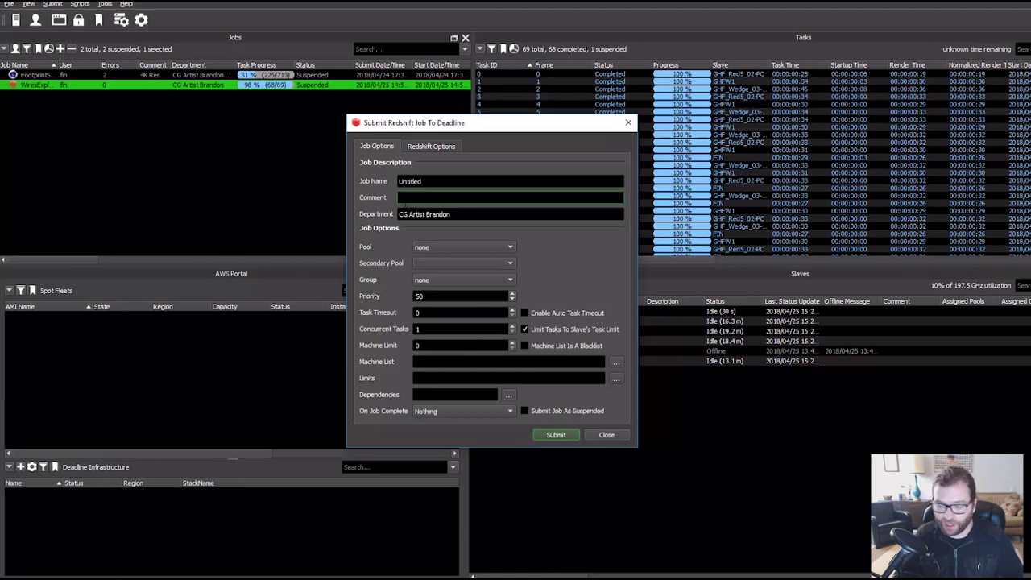
type("1080")
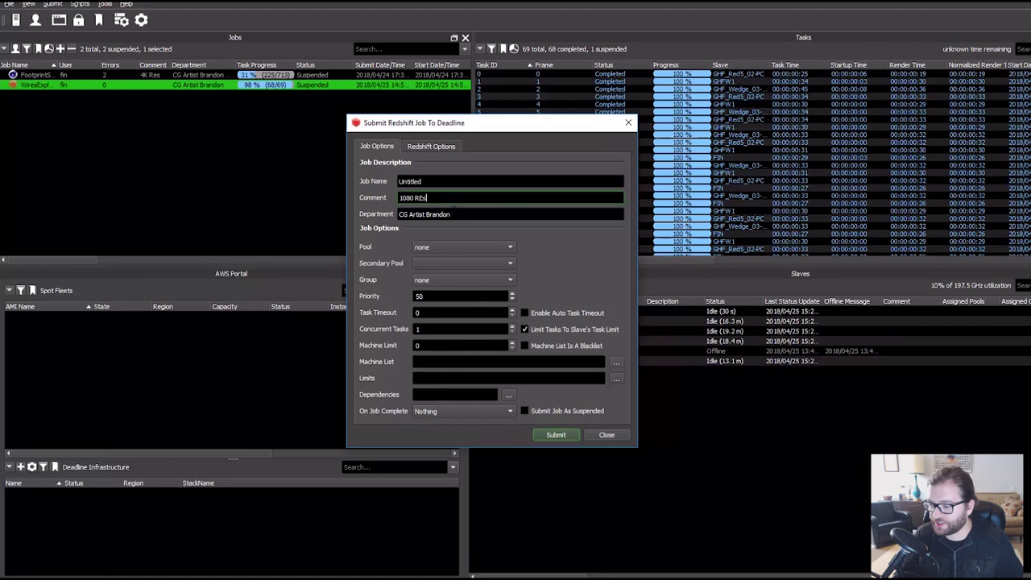
type(" Res")
key("BackSpace")
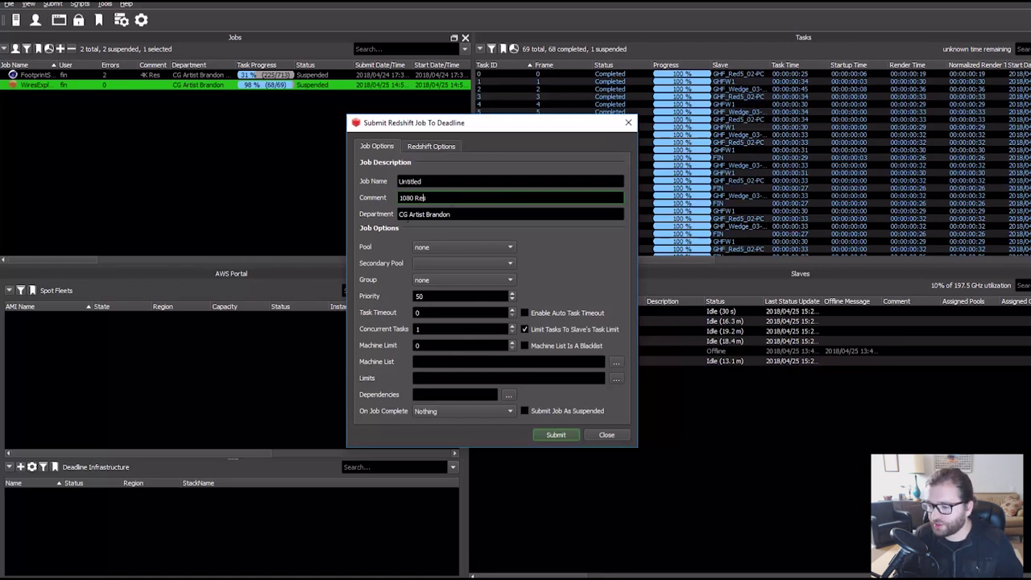
type("s")
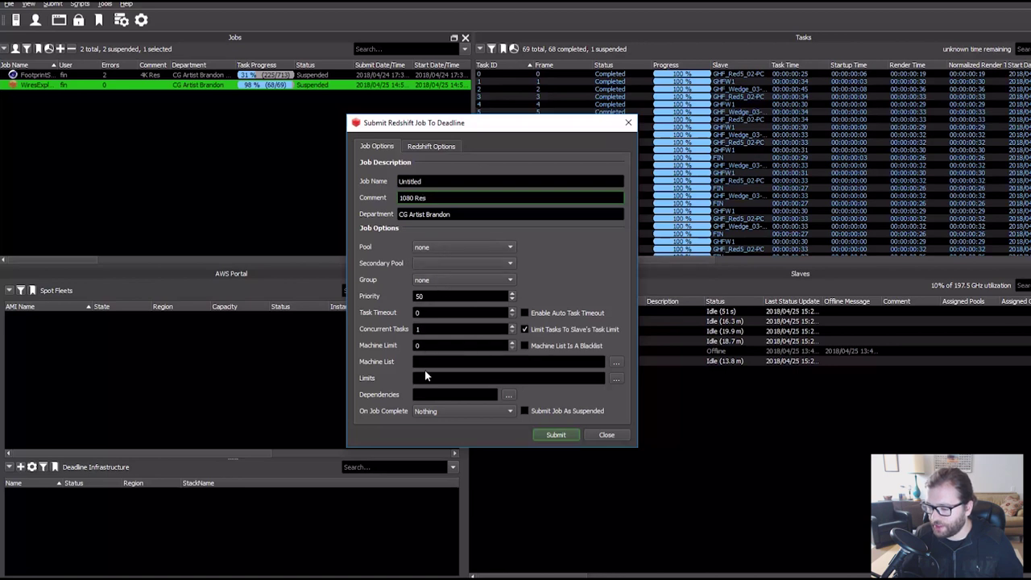
left_click(438, 148)
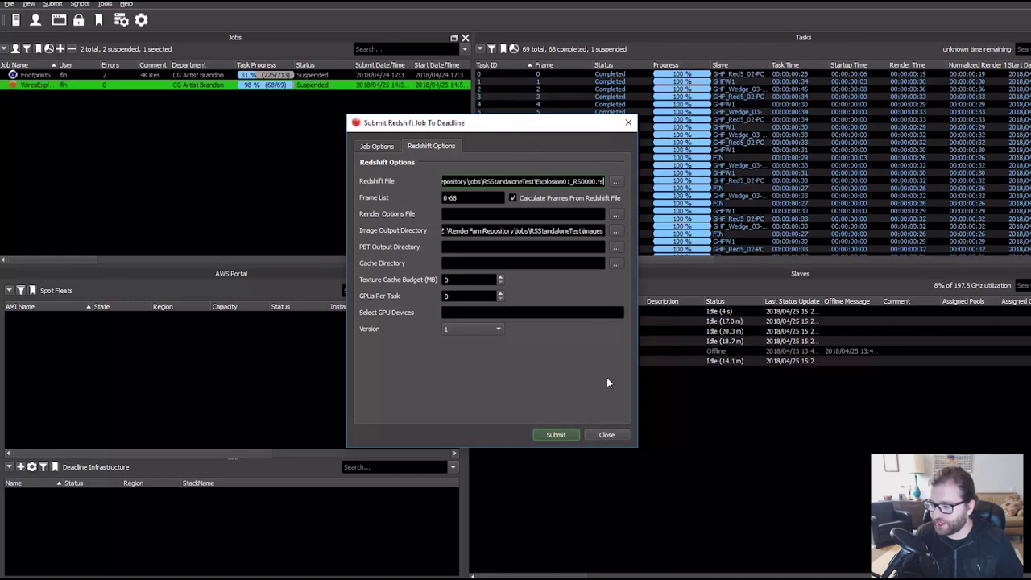
left_click(605, 435)
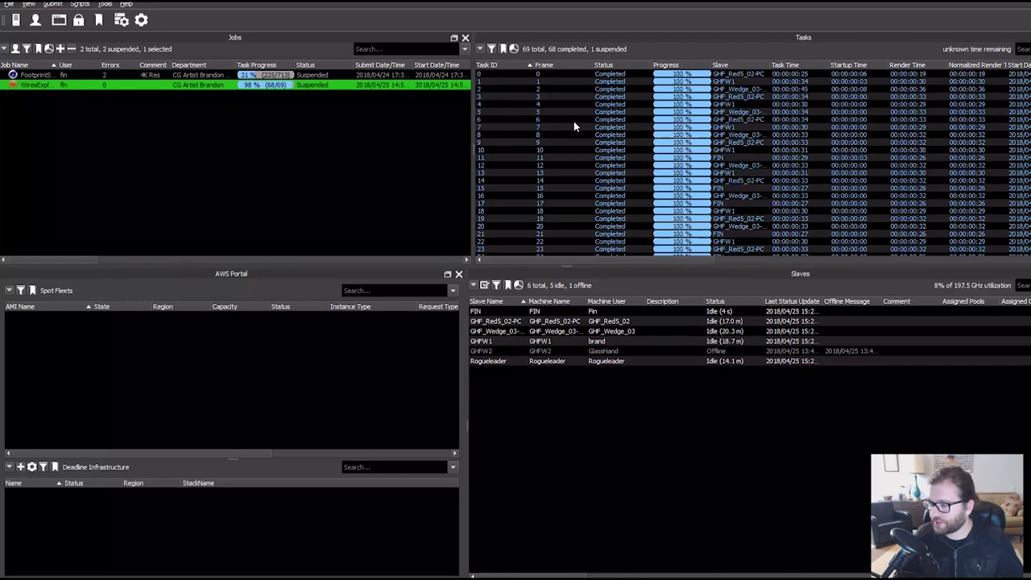
scroll(612, 165, "down", 8)
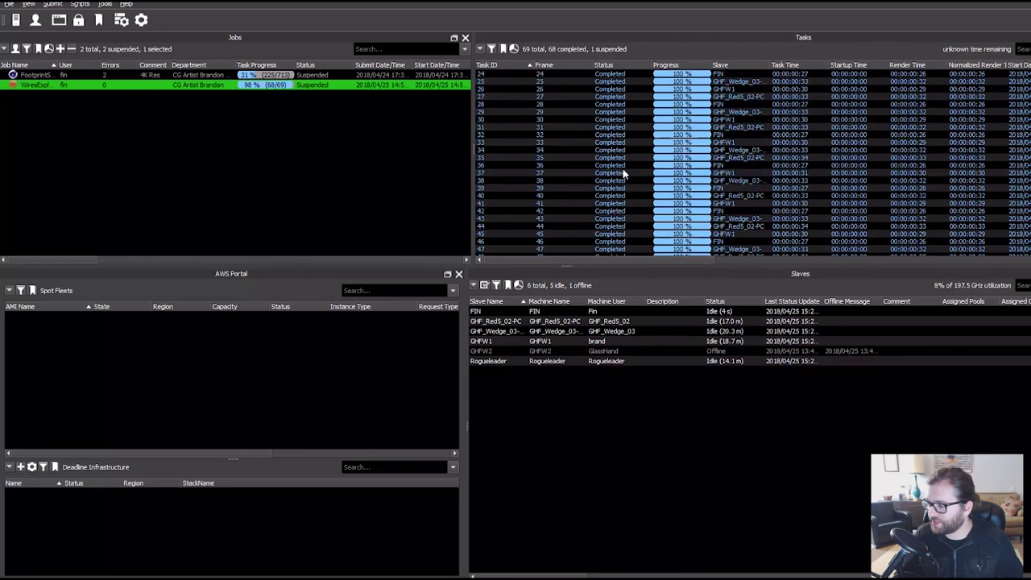
scroll(623, 173, "down", 7)
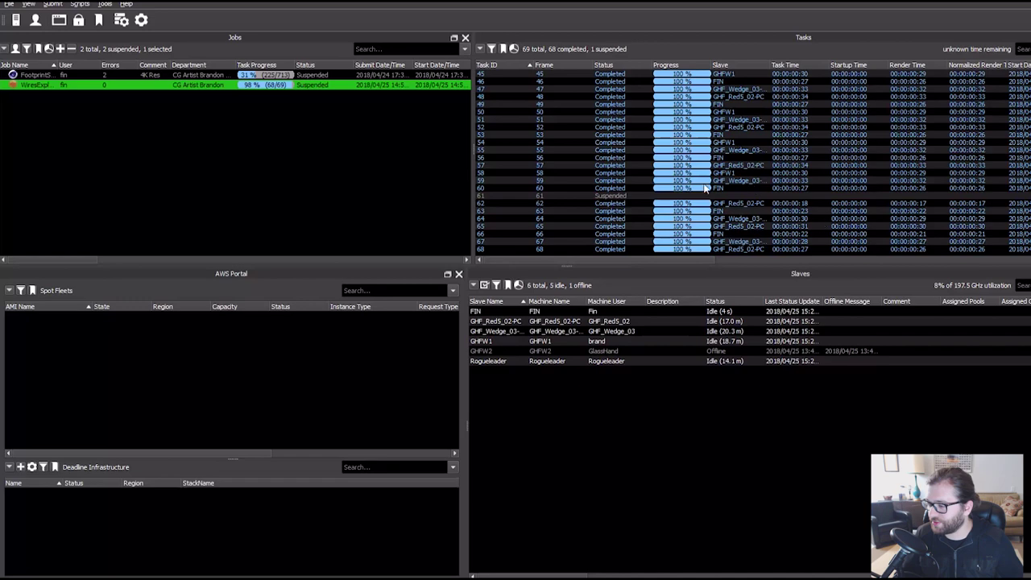
scroll(723, 211, "up", 13)
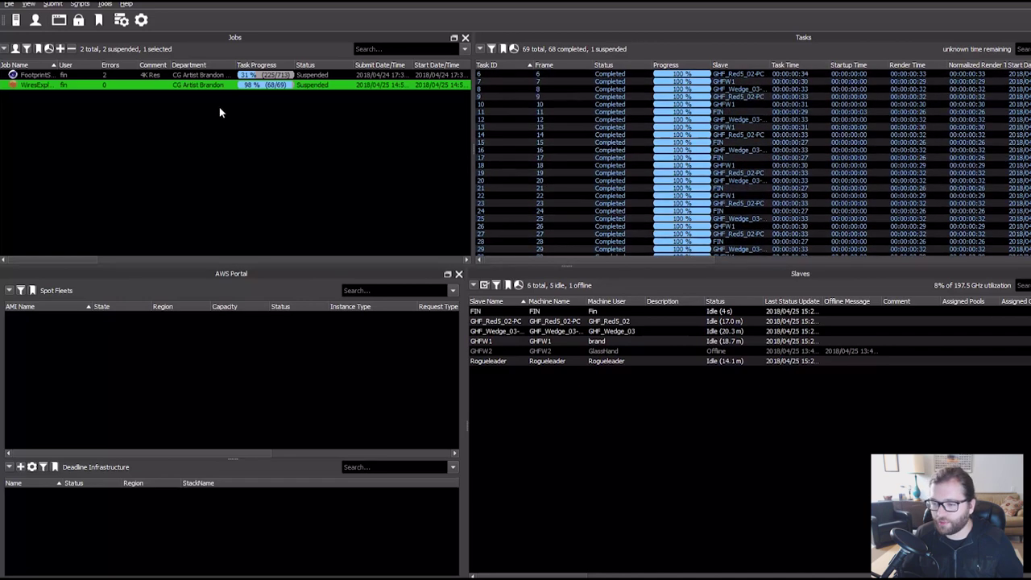
left_click_drag(90, 260, 146, 268)
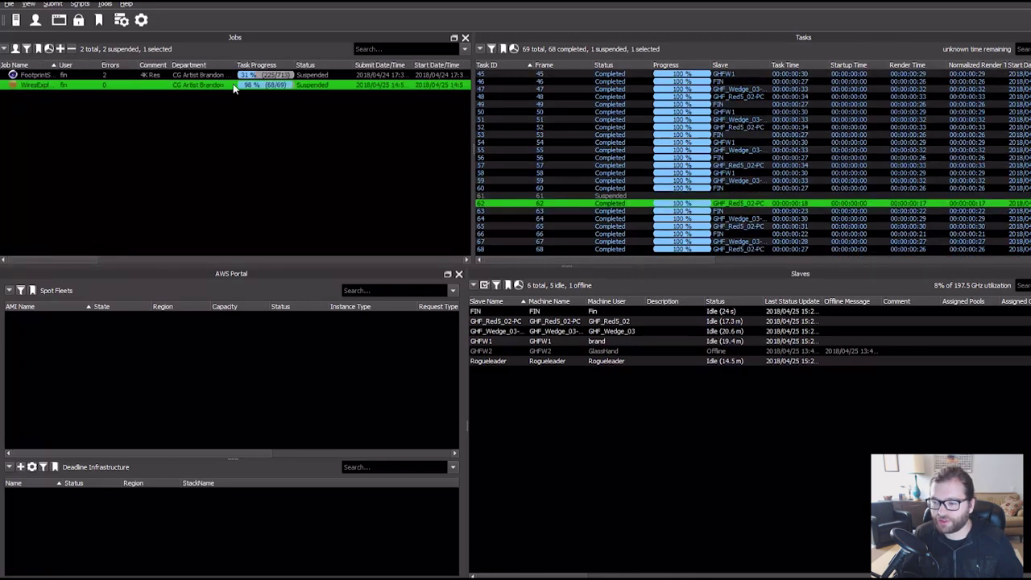
right_click(233, 85)
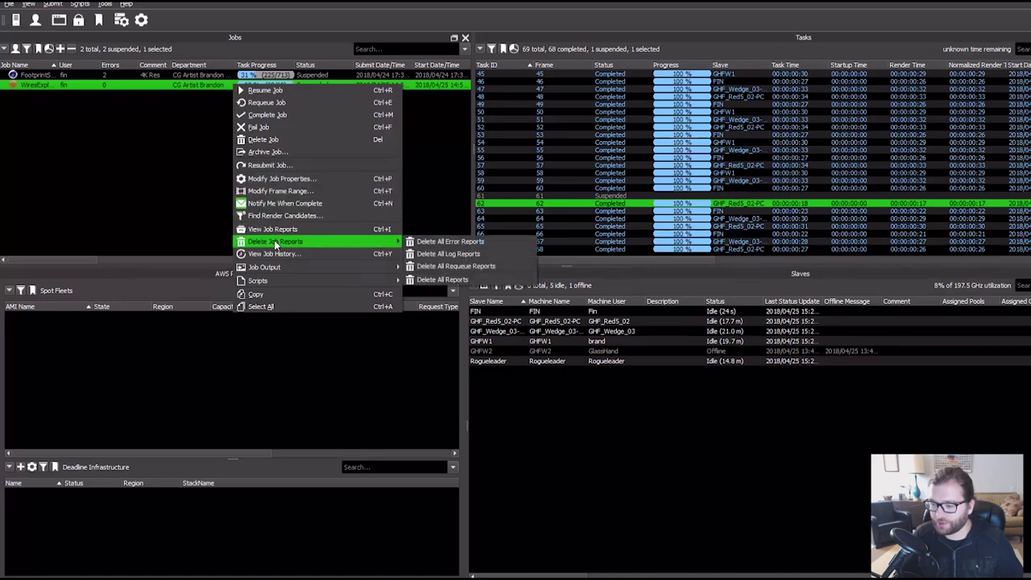
Use Job Output > Explore Output to open the job's rendered PNG folder.
mouse_move(326, 268)
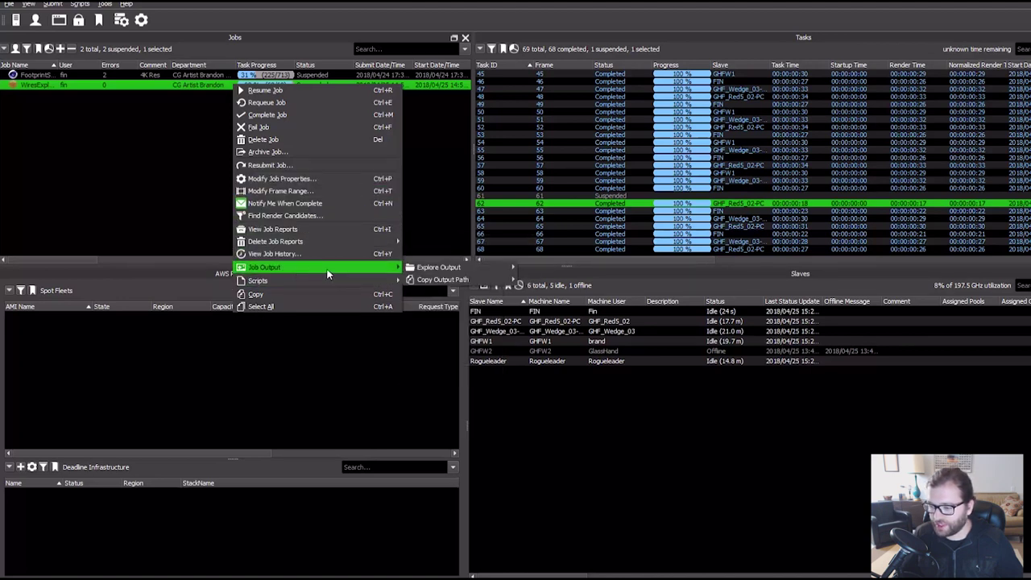
mouse_move(439, 267)
left_click(544, 267)
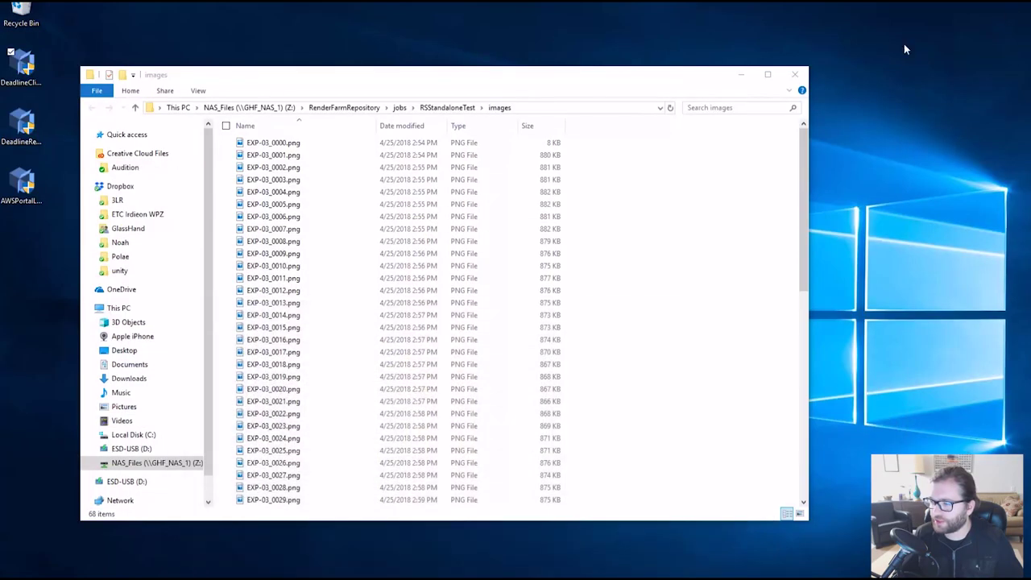
Minimize the images folder and gather the three installer icons mid-desktop.
left_click(741, 74)
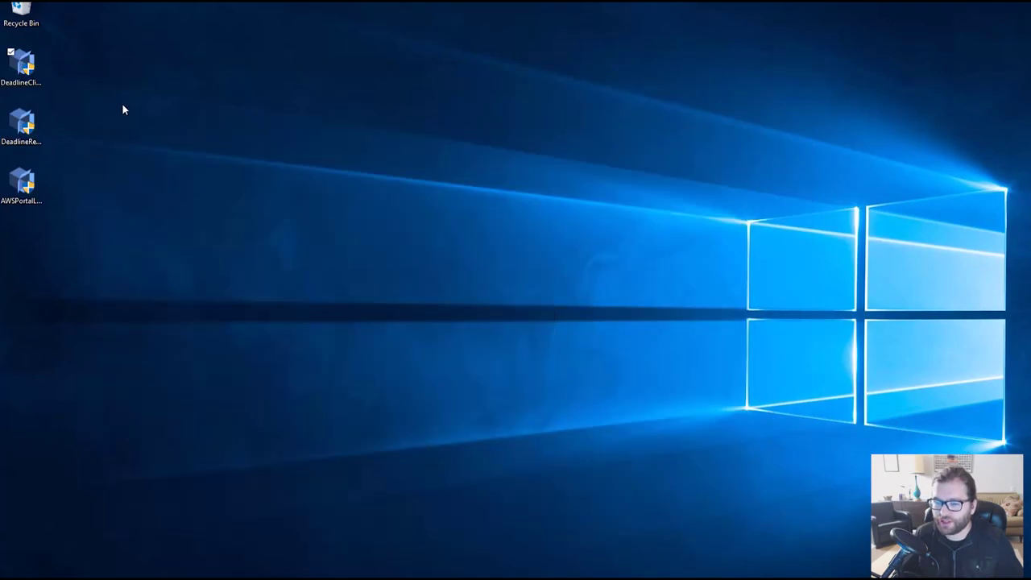
left_click_drag(118, 48, 17, 211)
left_click_drag(21, 125, 515, 182)
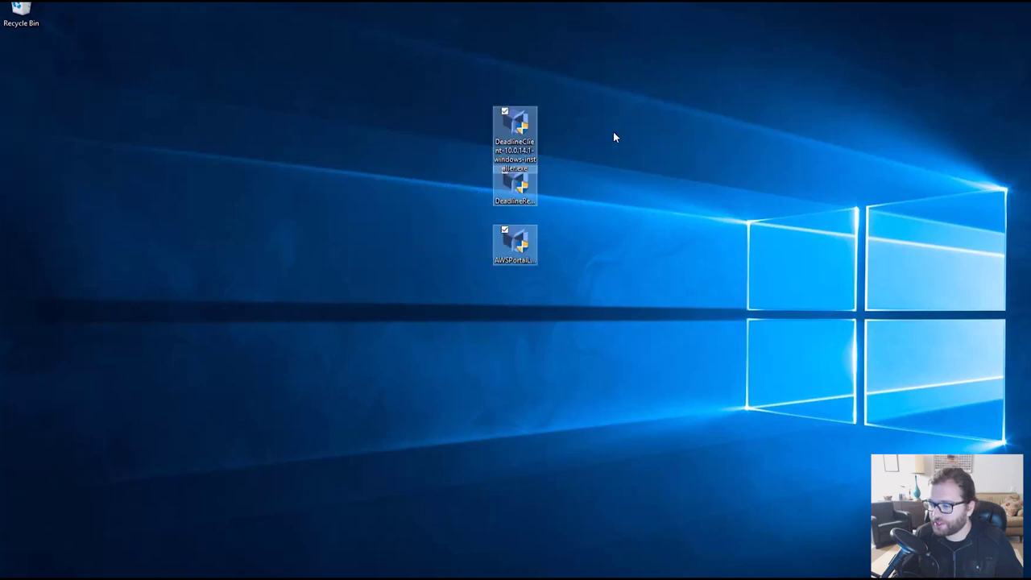
left_click(623, 154)
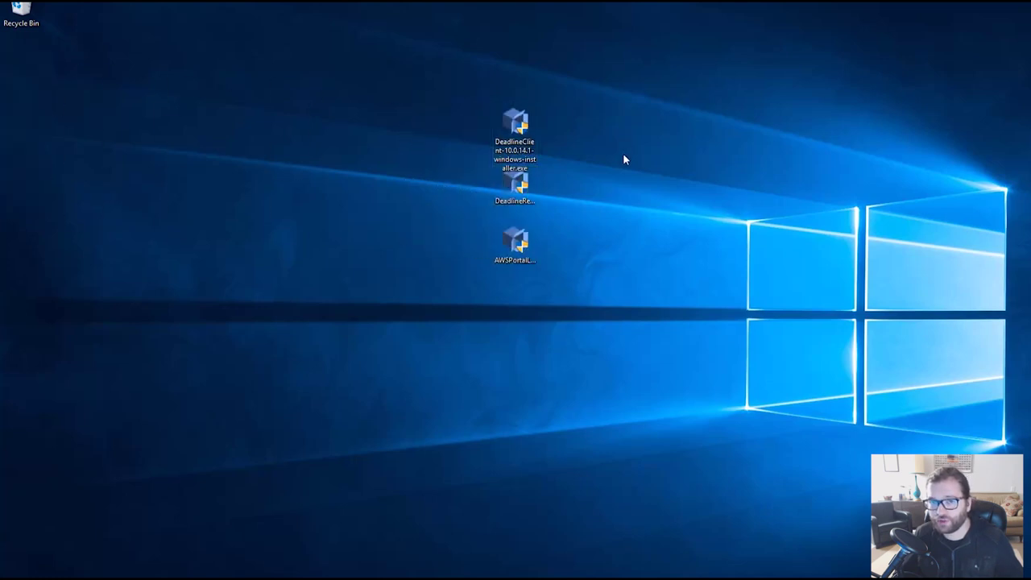
Line up the AWSPortalLink, DeadlineRepository and DeadlineClient installers in a row near the top.
left_click_drag(519, 141, 654, 144)
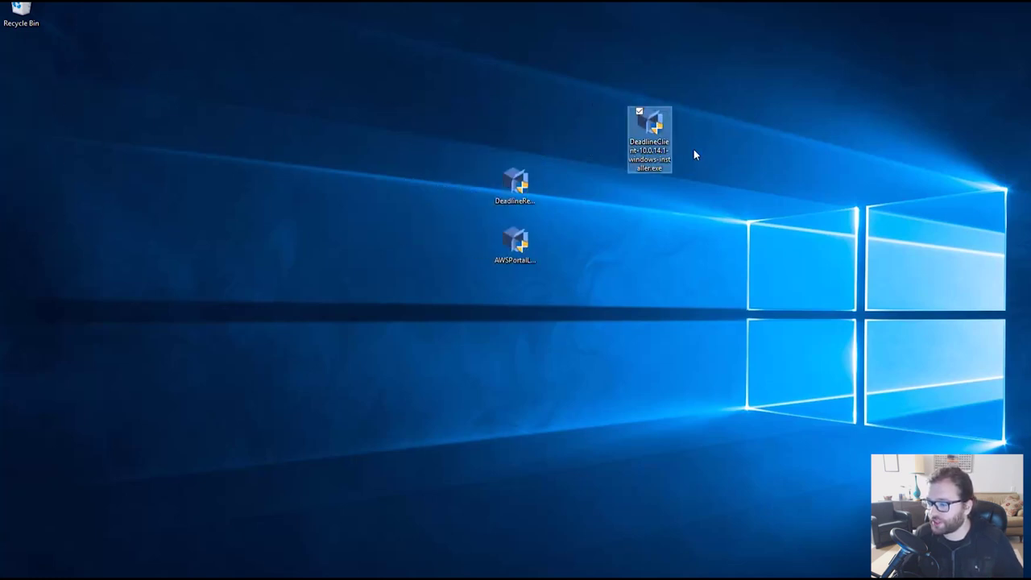
left_click_drag(695, 191, 493, 245)
left_click_drag(514, 184, 560, 125)
left_click_drag(515, 241, 484, 188)
mouse_move(474, 127)
left_mouse_down()
mouse_move(314, 149)
mouse_move(472, 129)
left_mouse_up()
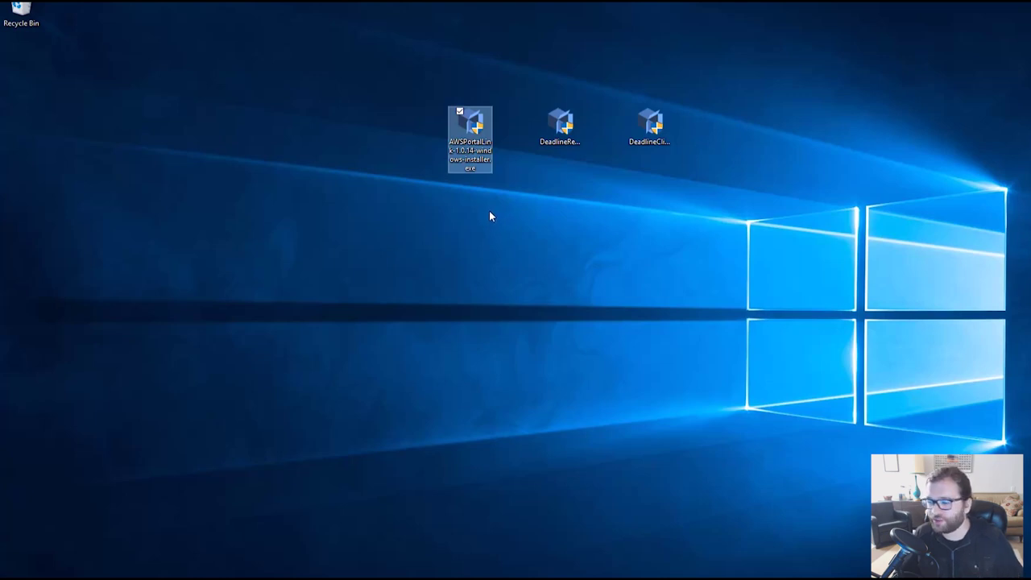
left_click_drag(479, 140, 301, 140)
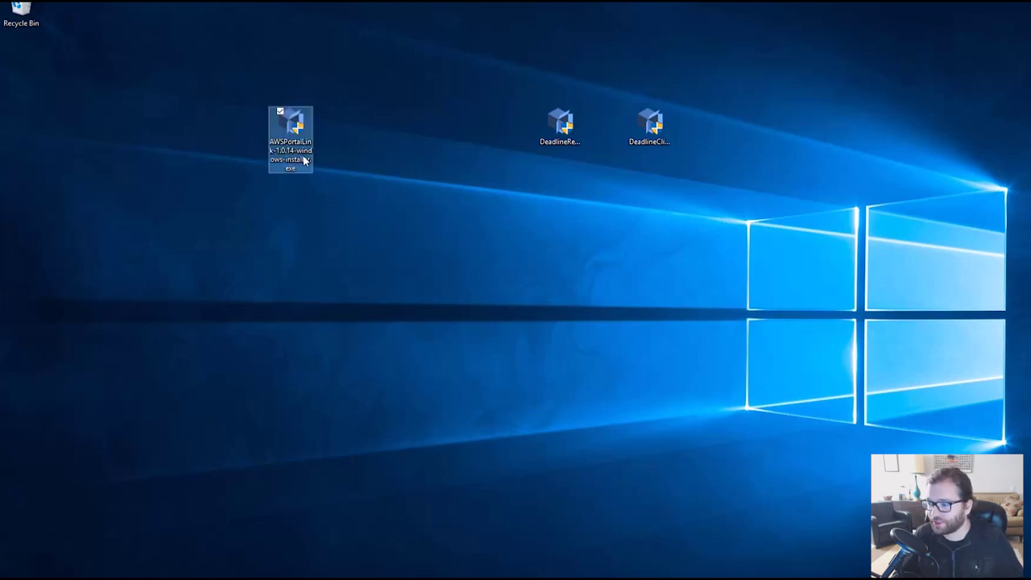
Check the Repository and Client installer names, then open the remote Mac session.
left_click(560, 129)
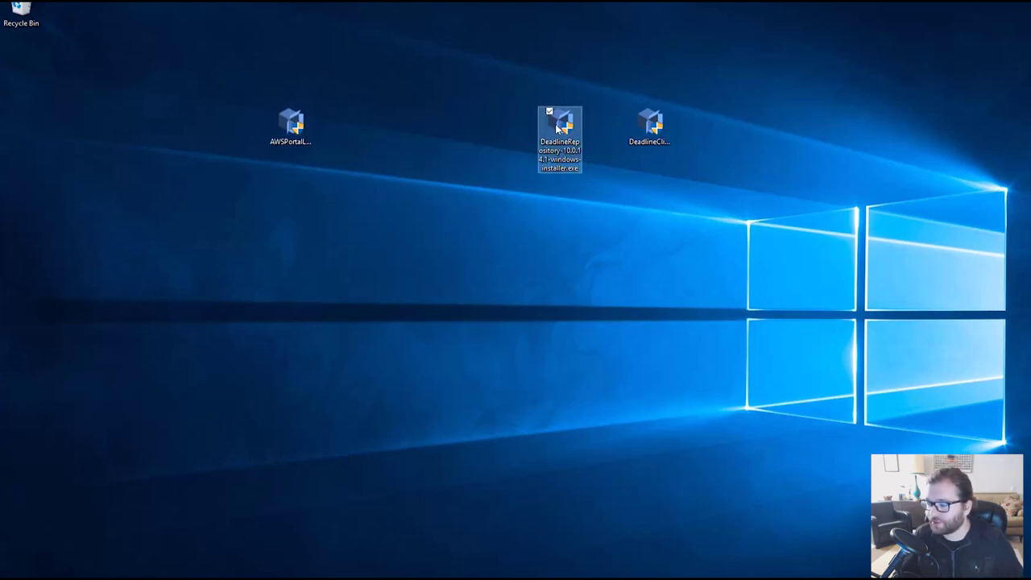
left_click(649, 129)
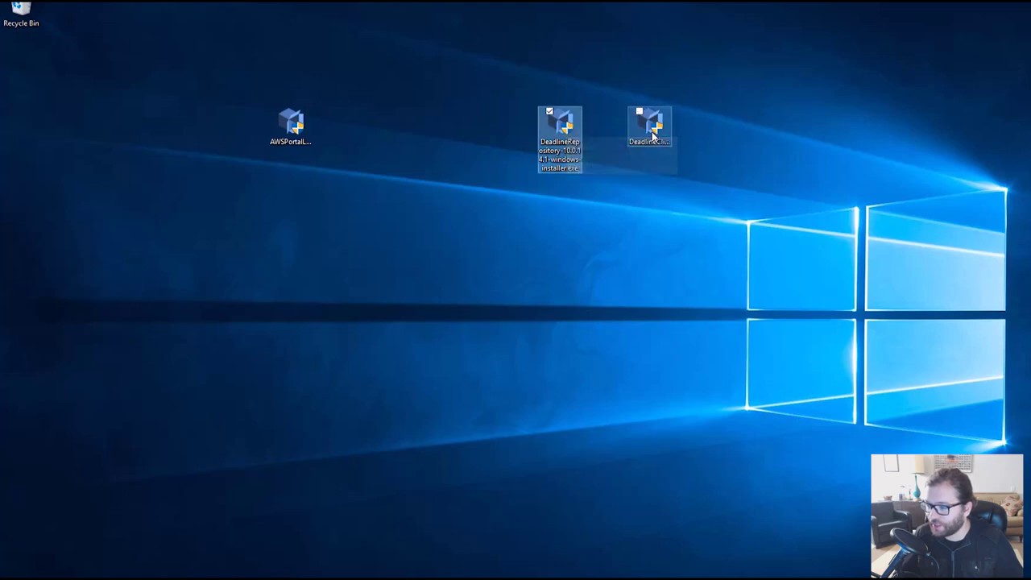
left_click(572, 136)
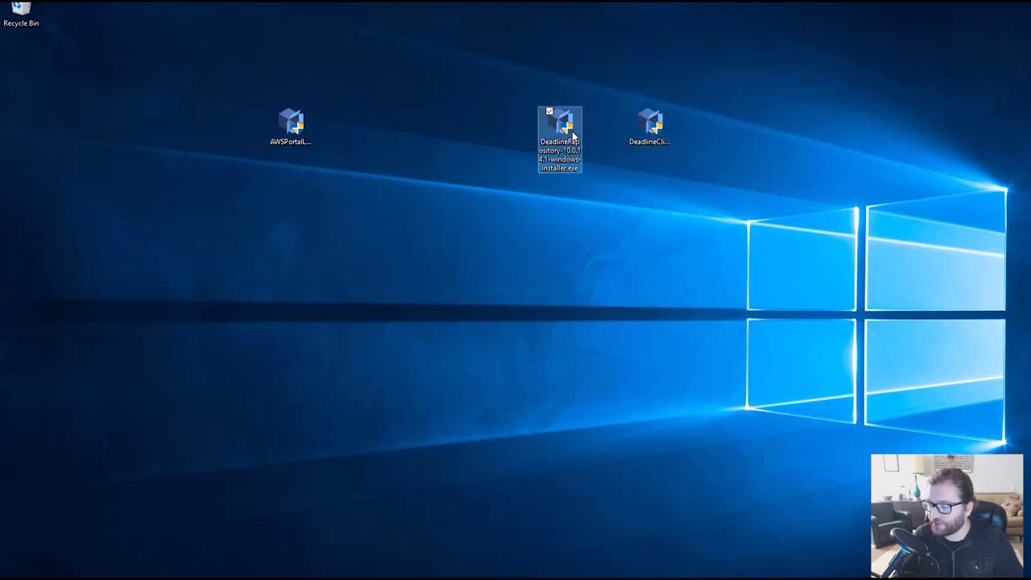
left_click(488, 135)
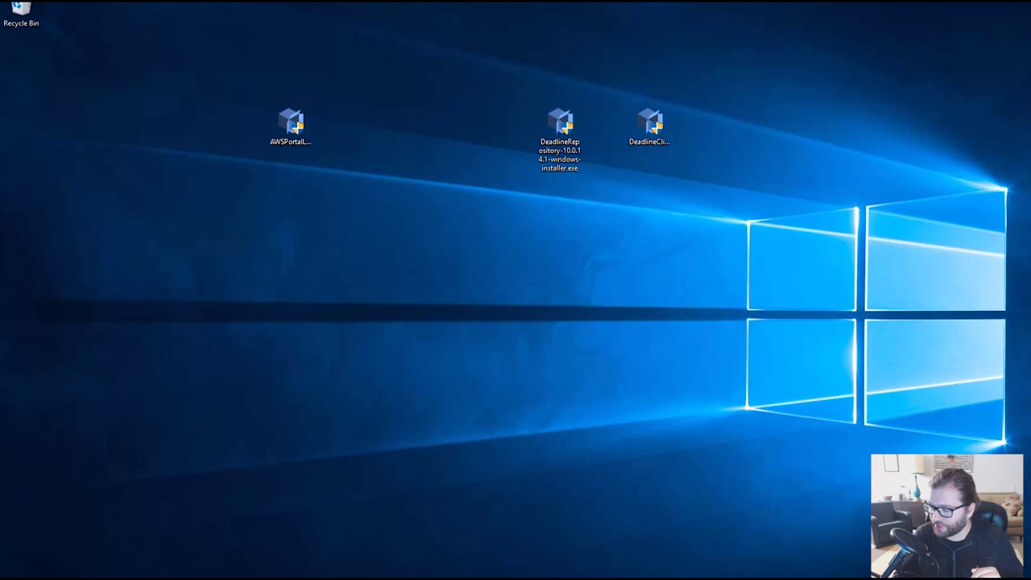
mouse_move(829, 576)
left_click(829, 547)
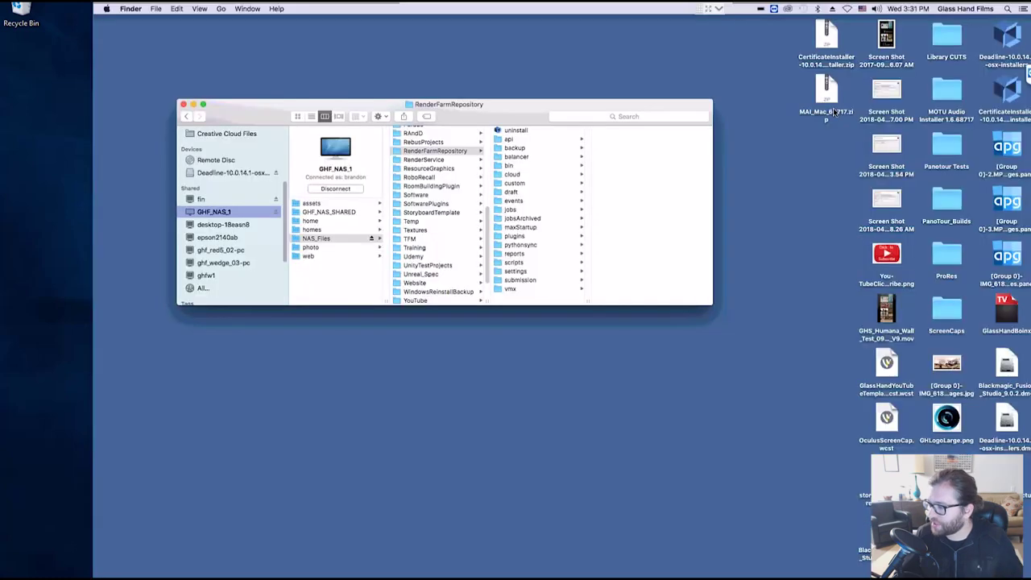
Open the Deadline 10.0.14.1 macOS installers disk image and launch the DeadlineRepository-10.0.14.1 installer.
left_click(1000, 42)
double_click(1005, 49)
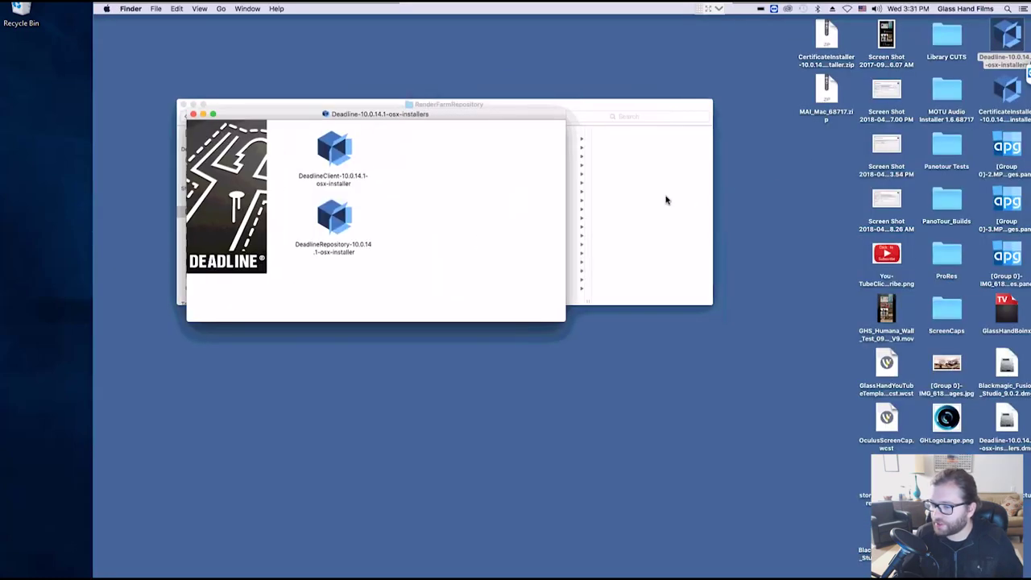
left_click_drag(467, 131, 615, 191)
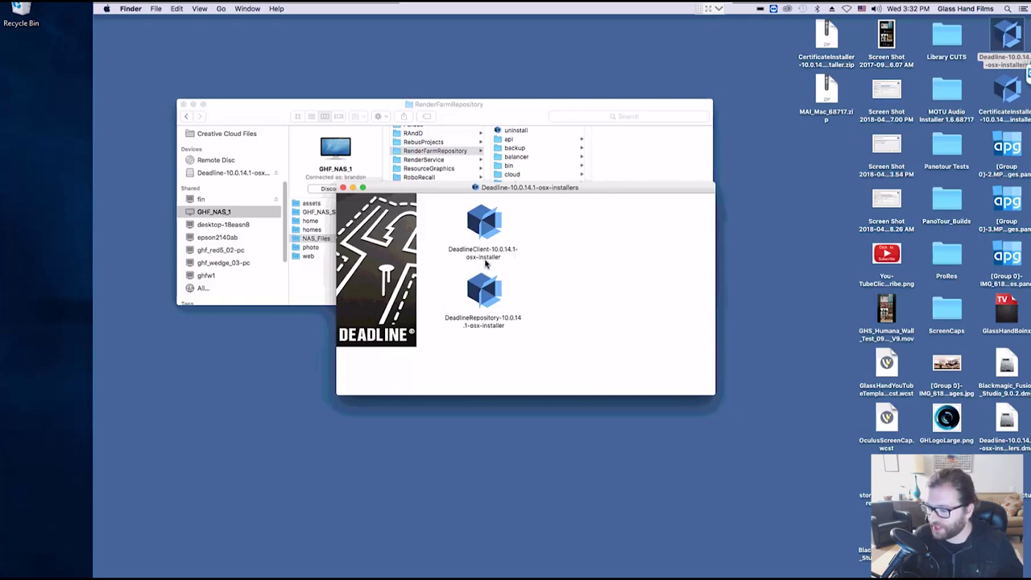
double_click(483, 291)
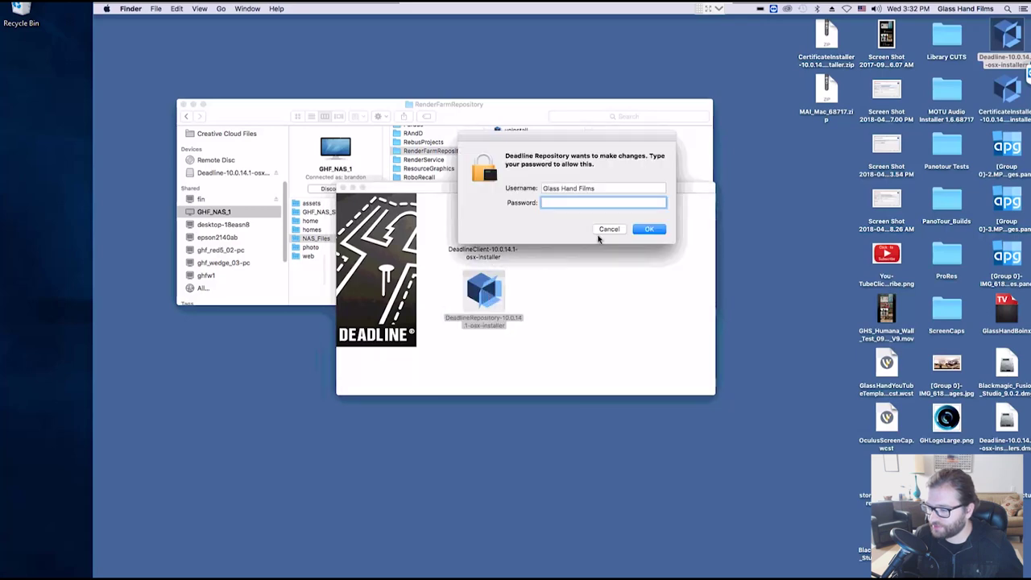
Confirm the admin password and accept the Deadline Repository licence agreement.
left_click(649, 229)
left_click(353, 187)
left_click(193, 104)
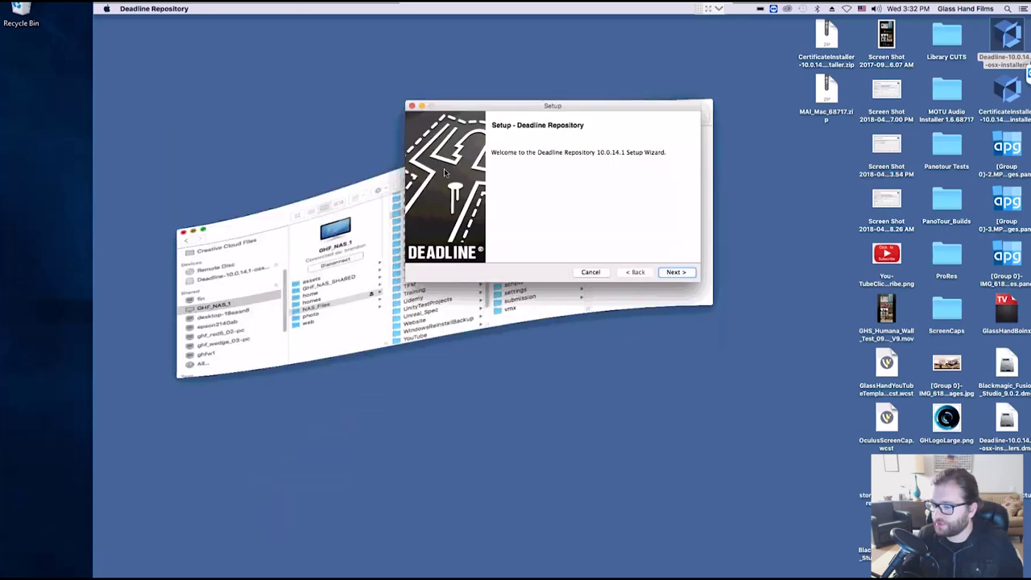
left_click_drag(599, 116, 570, 137)
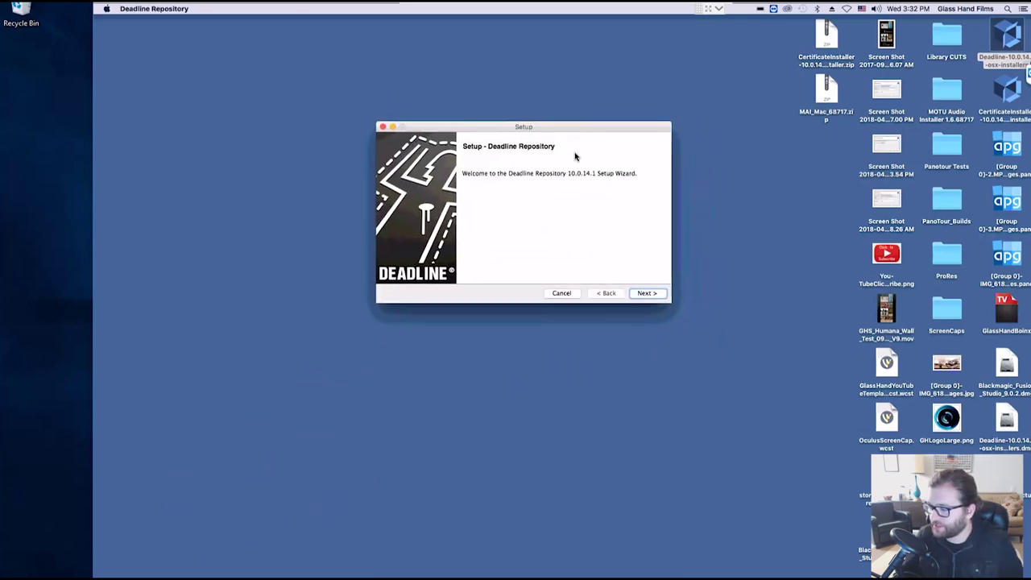
left_click(638, 294)
left_click(509, 259)
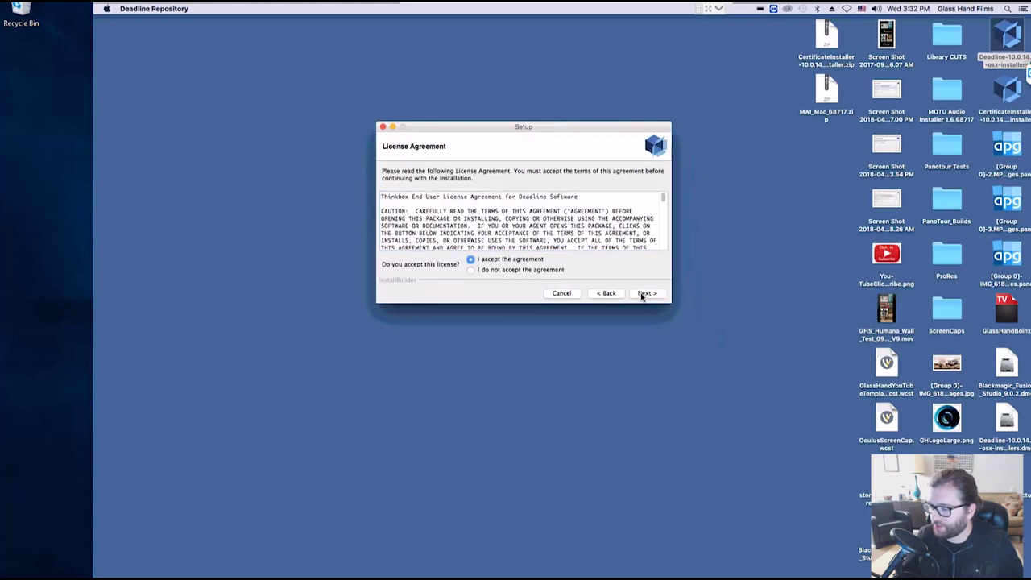
left_click(623, 294)
left_click(642, 294)
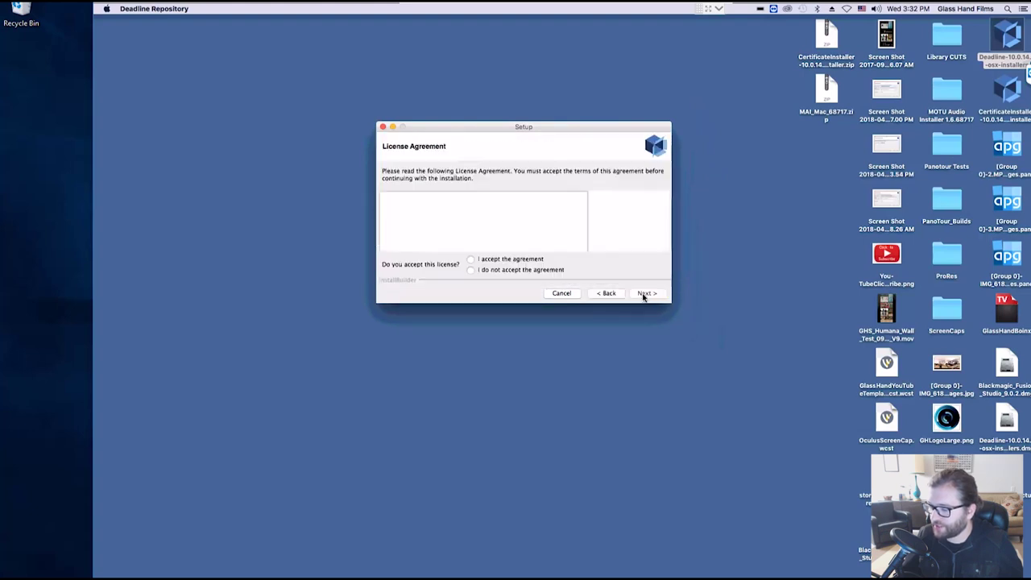
left_click(471, 260)
left_click(647, 293)
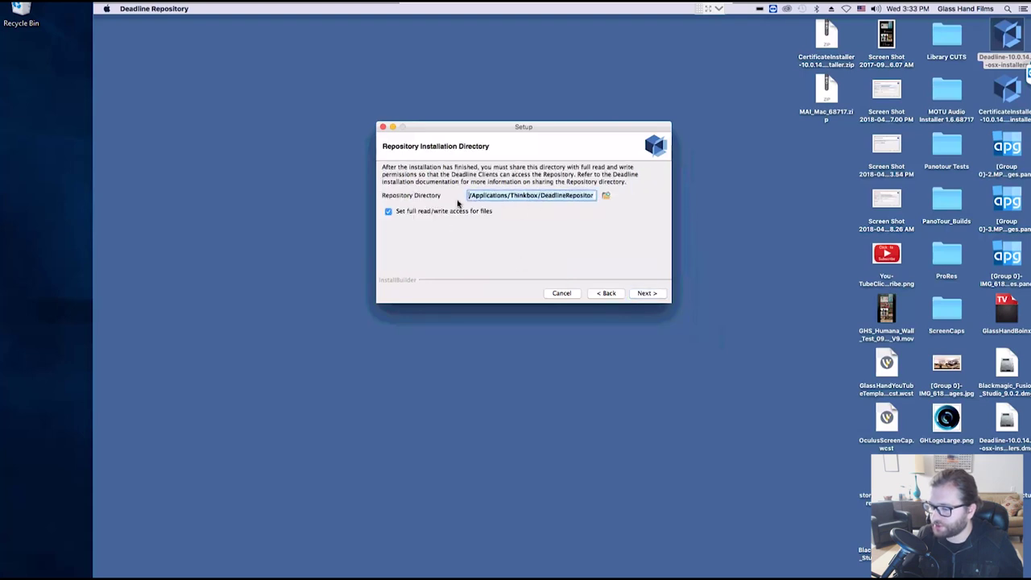
Set the repository directory to /Volumes/NAS_Files/RenderFarmRepository on the GHF_NAS_1 server.
left_click(607, 197)
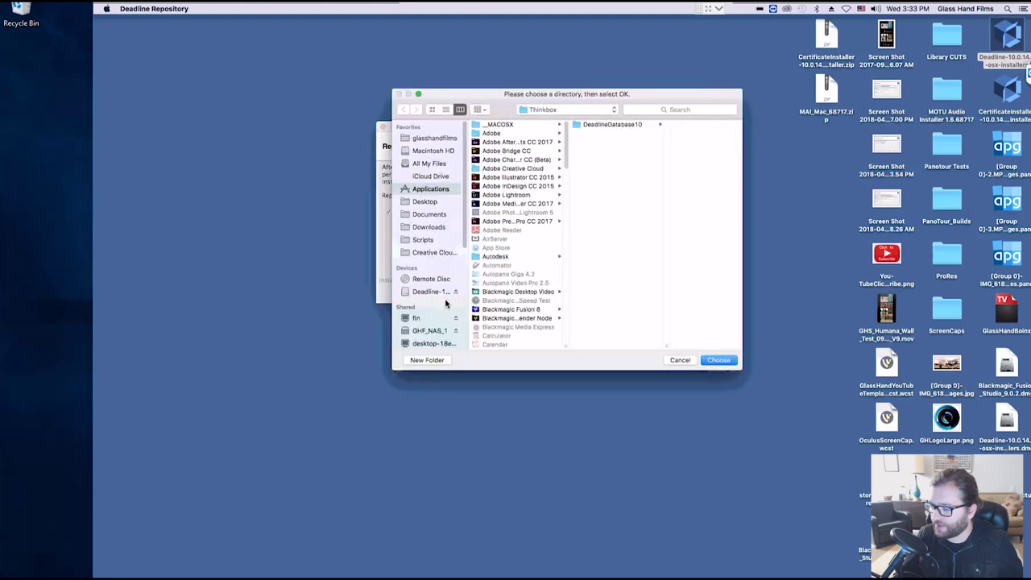
left_click(427, 331)
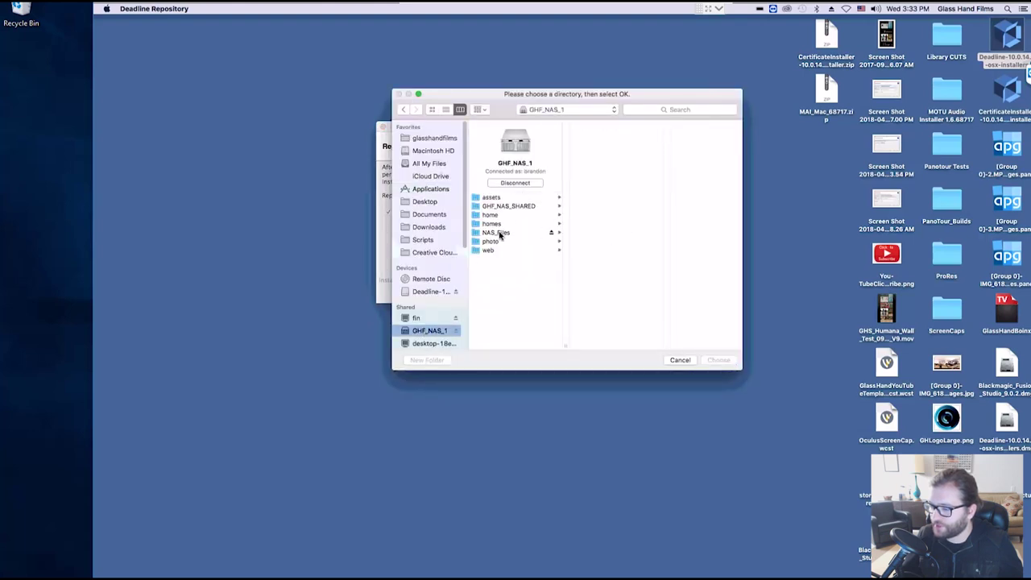
left_click(500, 232)
scroll(617, 274, "down", 10)
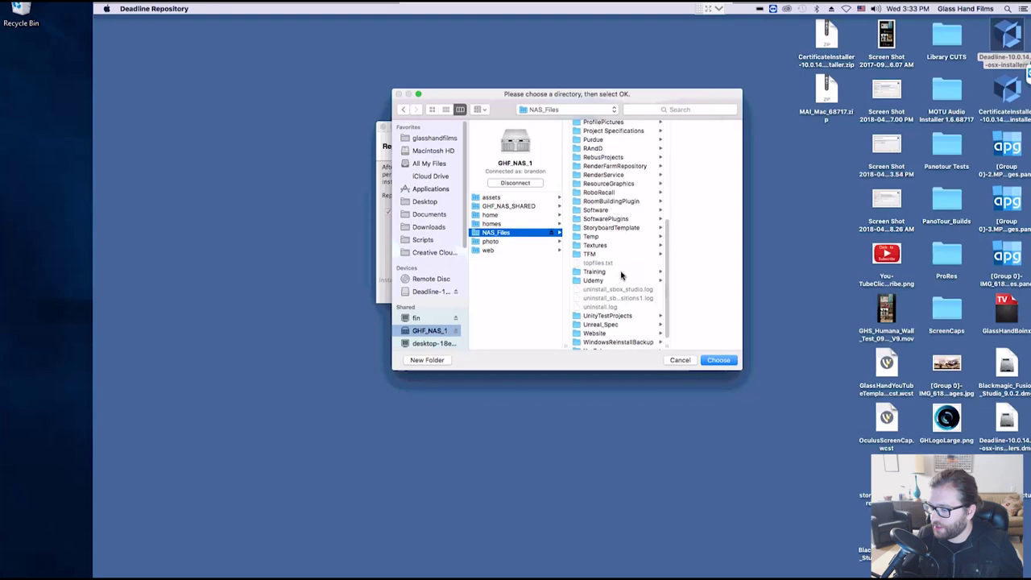
left_click(614, 166)
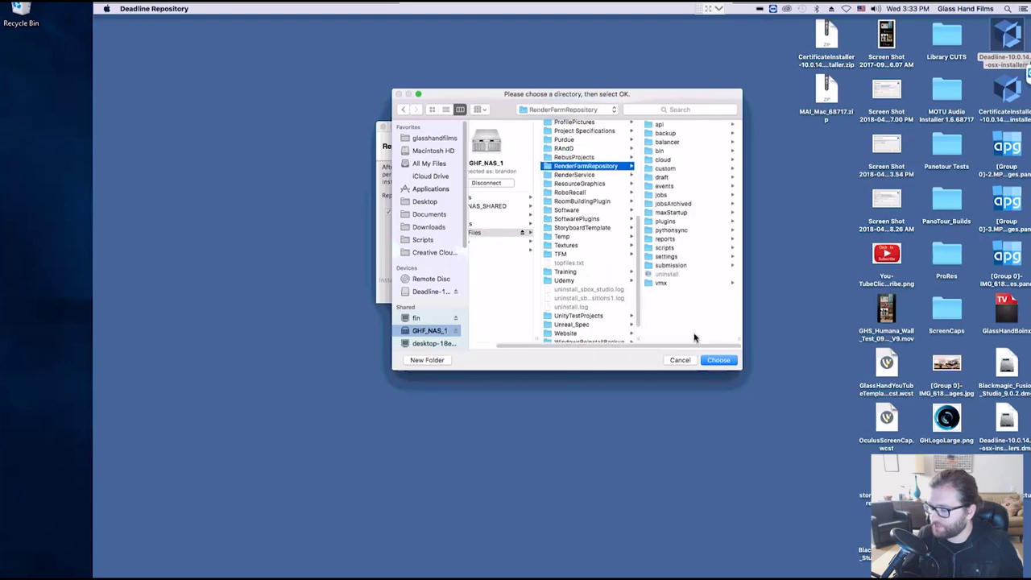
left_click(710, 361)
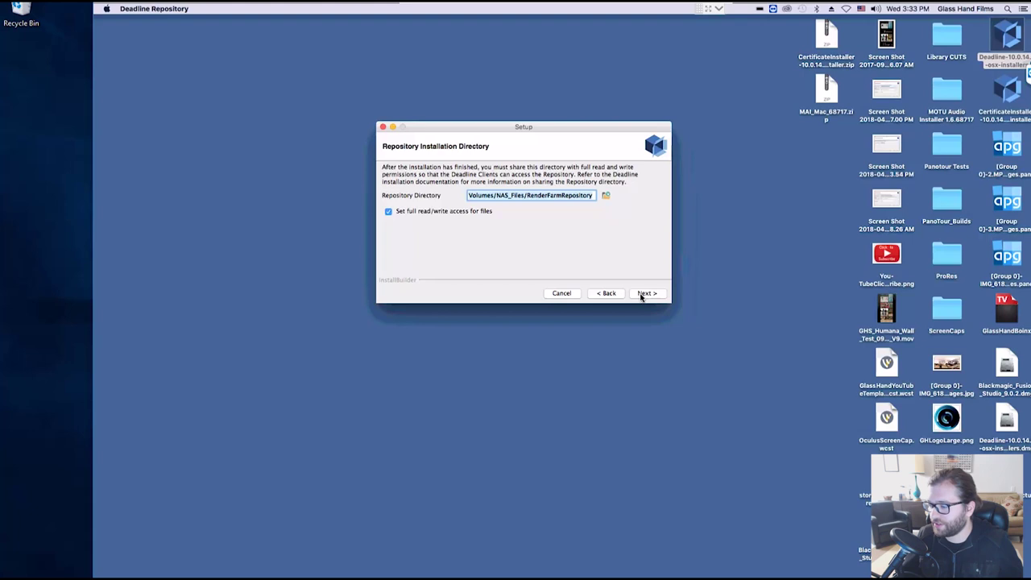
left_click(645, 293)
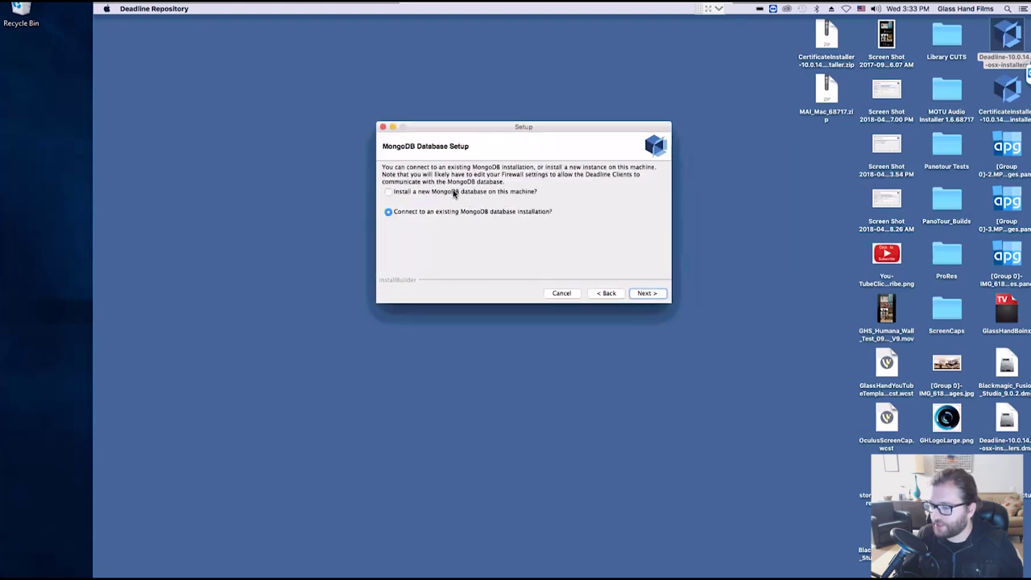
Choose installing a new MongoDB database on this machine, then abort the repository installer.
left_click(389, 191)
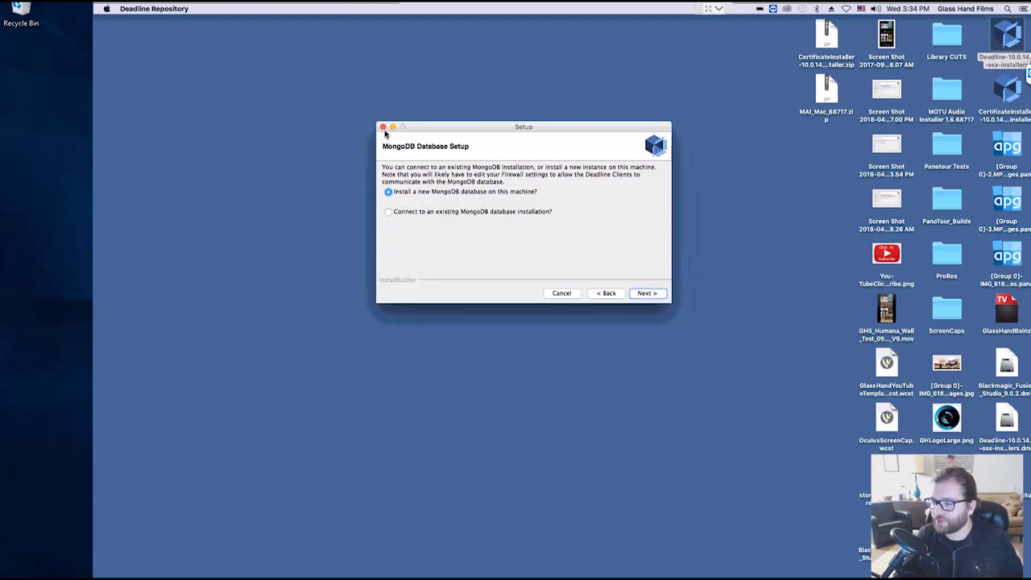
left_click(383, 127)
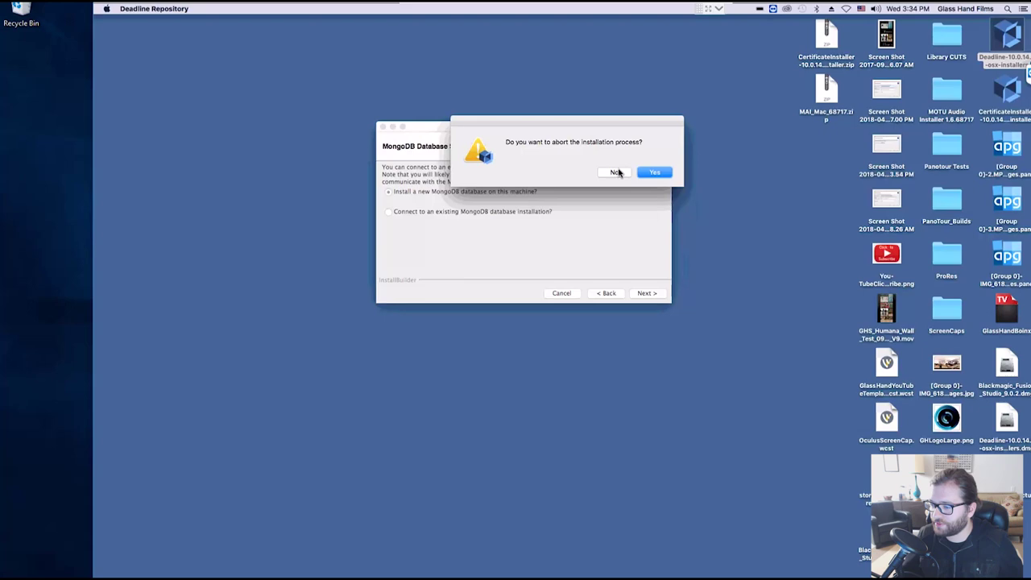
left_click(654, 172)
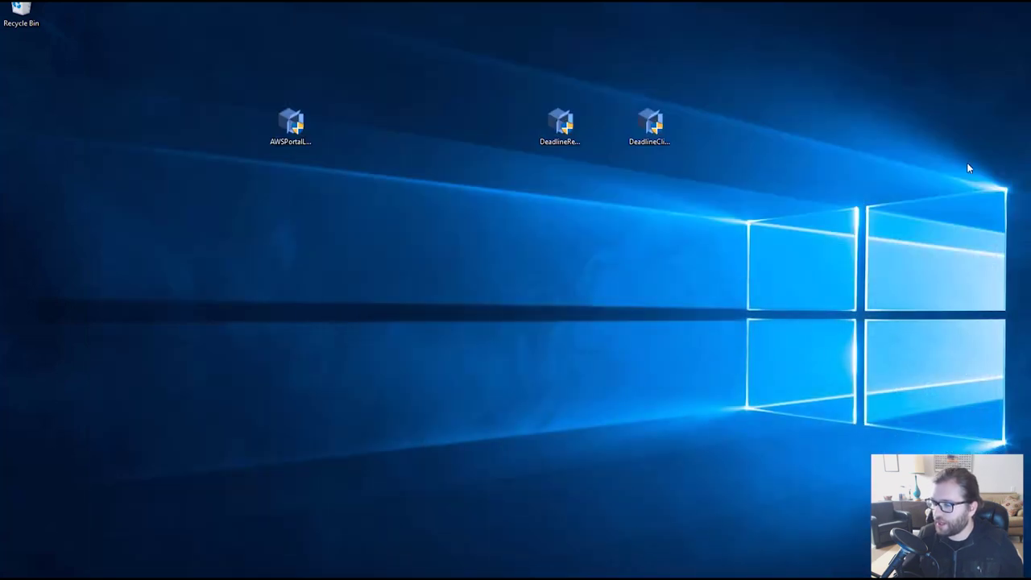
Accept the client licence, keep the default install folder and add the Deadline Remote Connection Setup component.
left_click(649, 124)
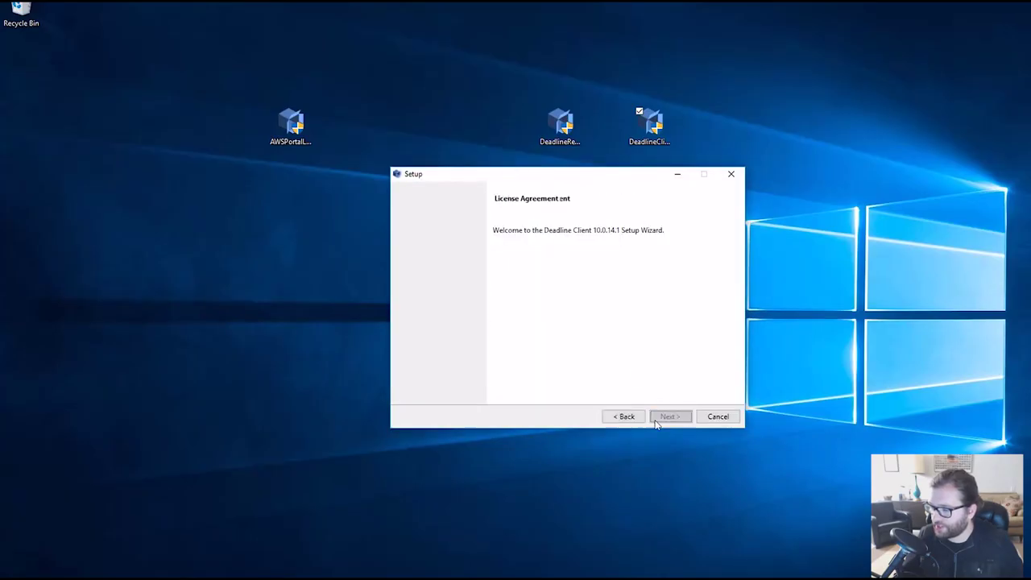
left_click(536, 373)
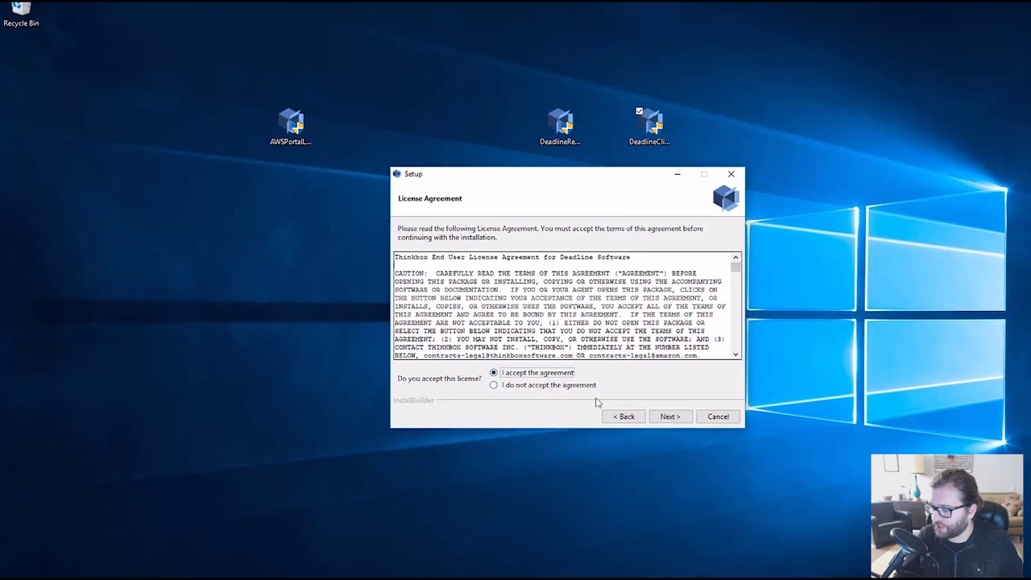
left_click(667, 417)
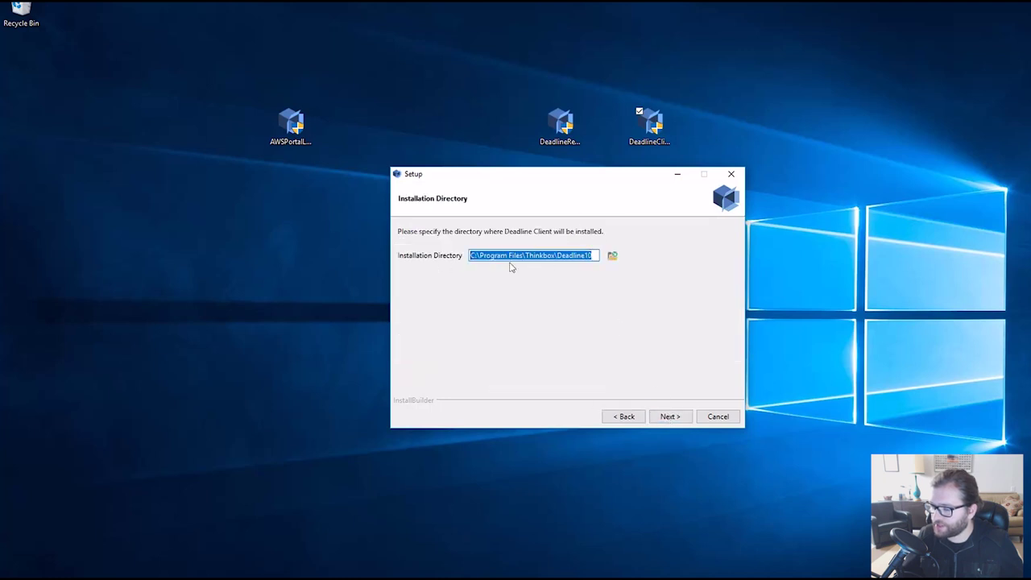
left_click(670, 416)
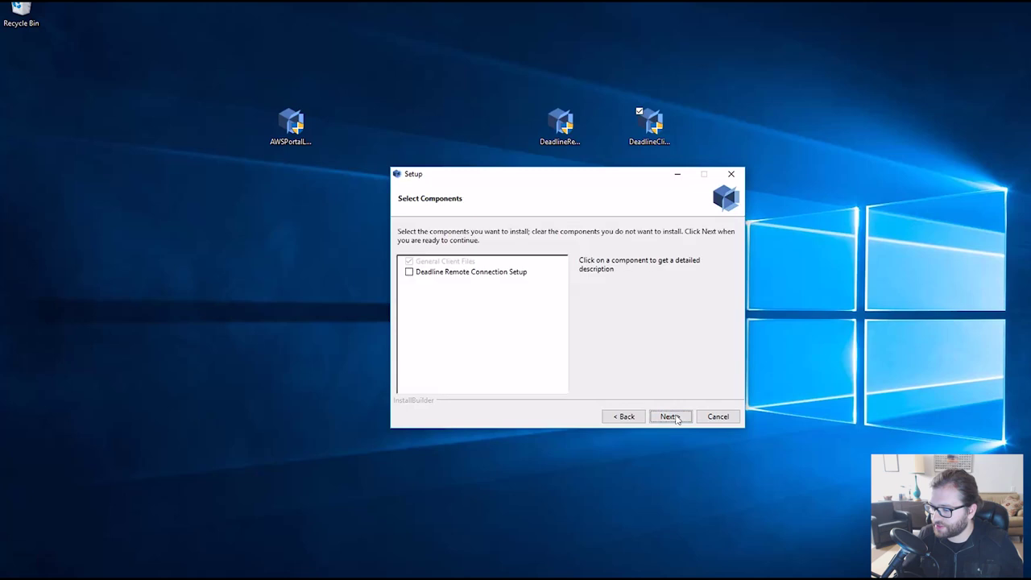
left_click(422, 275)
left_click(409, 273)
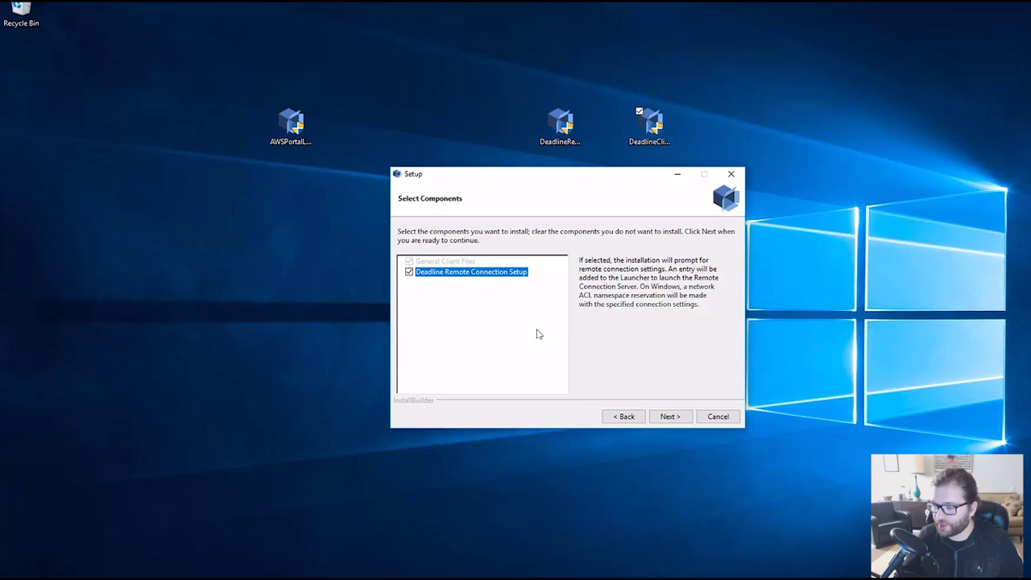
left_click(670, 416)
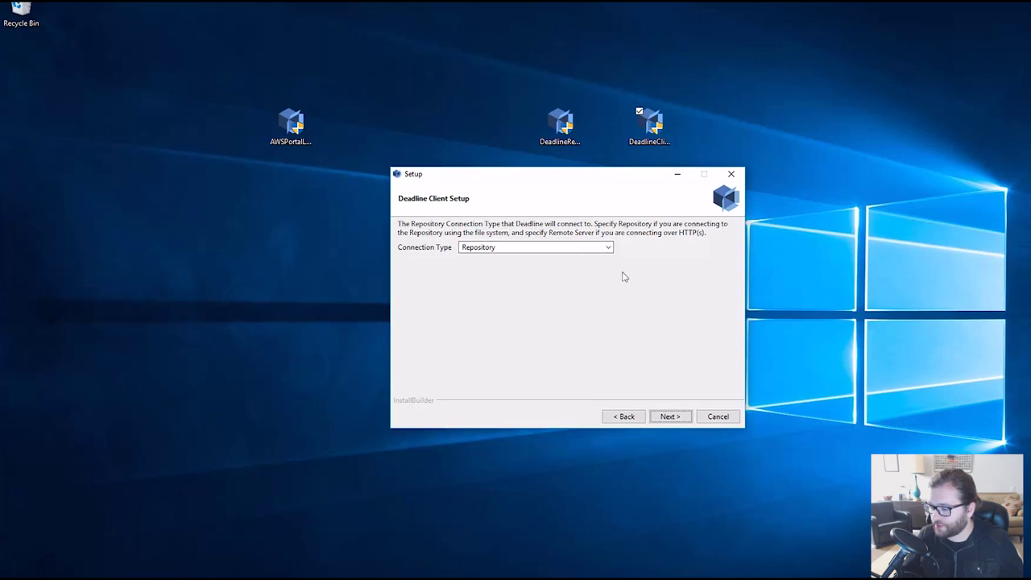
Keep the Repository connection at Z:\RenderFarmRepository and leave the SSL certificate blank.
left_click(667, 416)
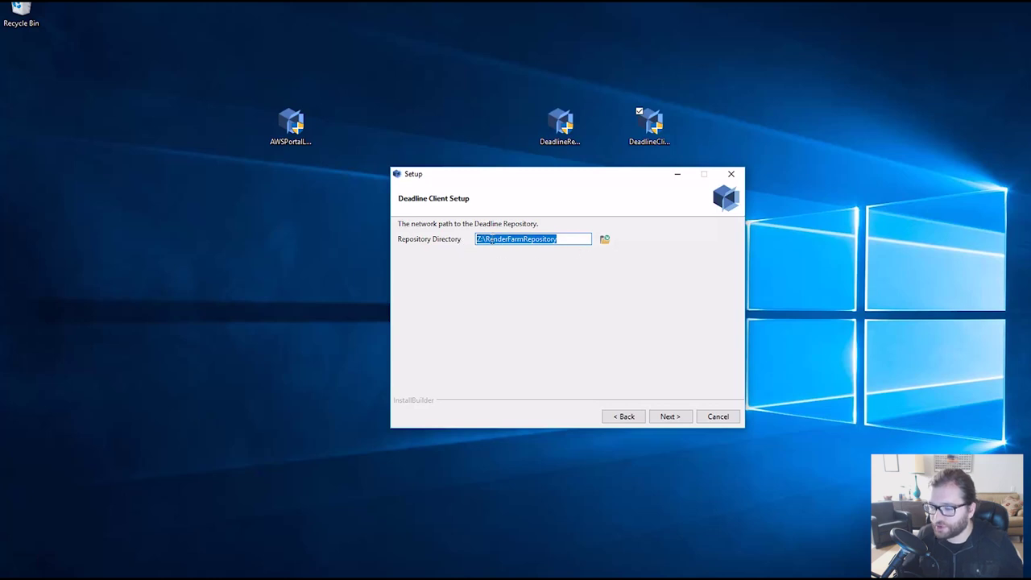
left_click(485, 240)
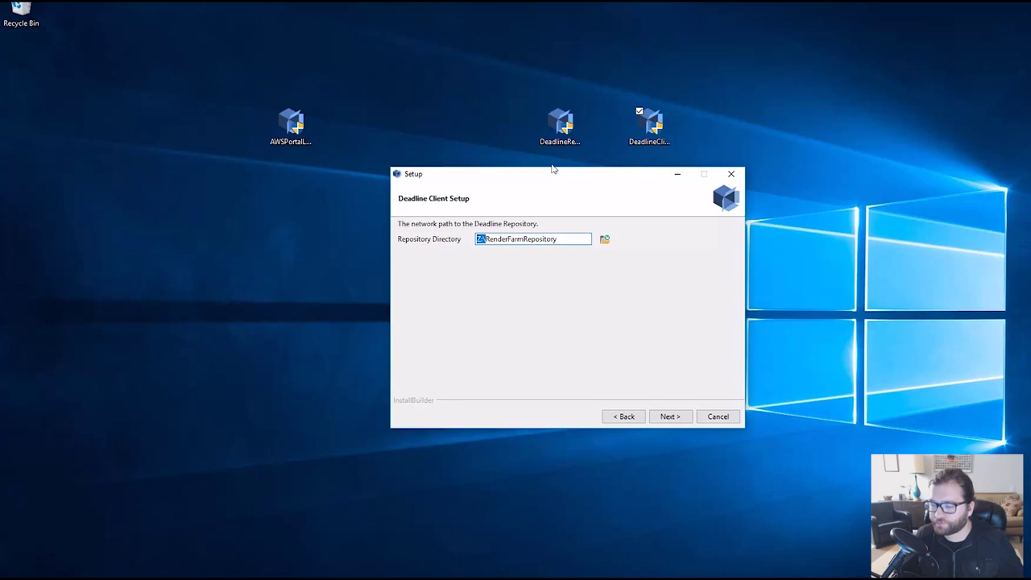
left_click(562, 241)
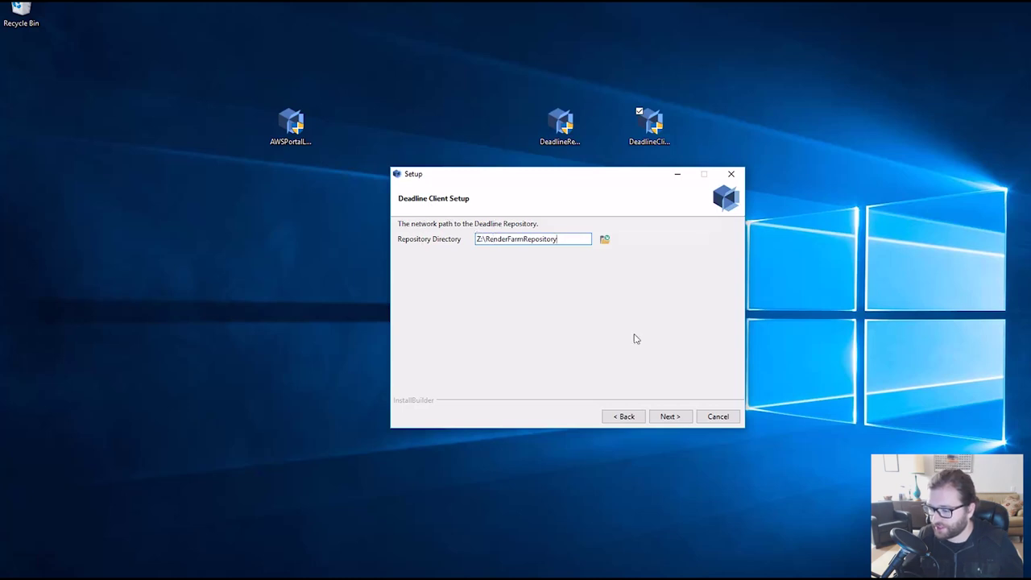
left_click(670, 416)
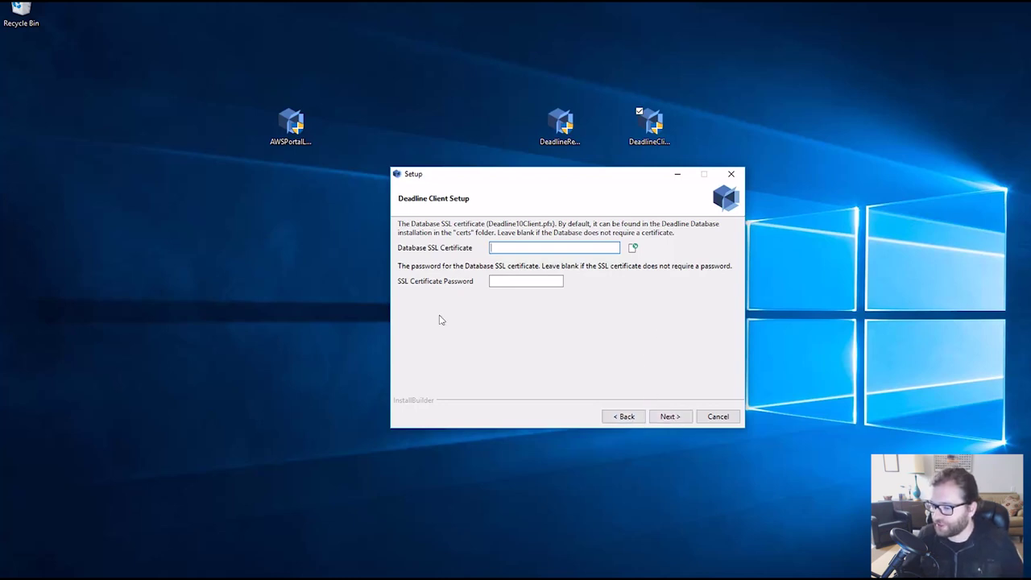
left_click(673, 418)
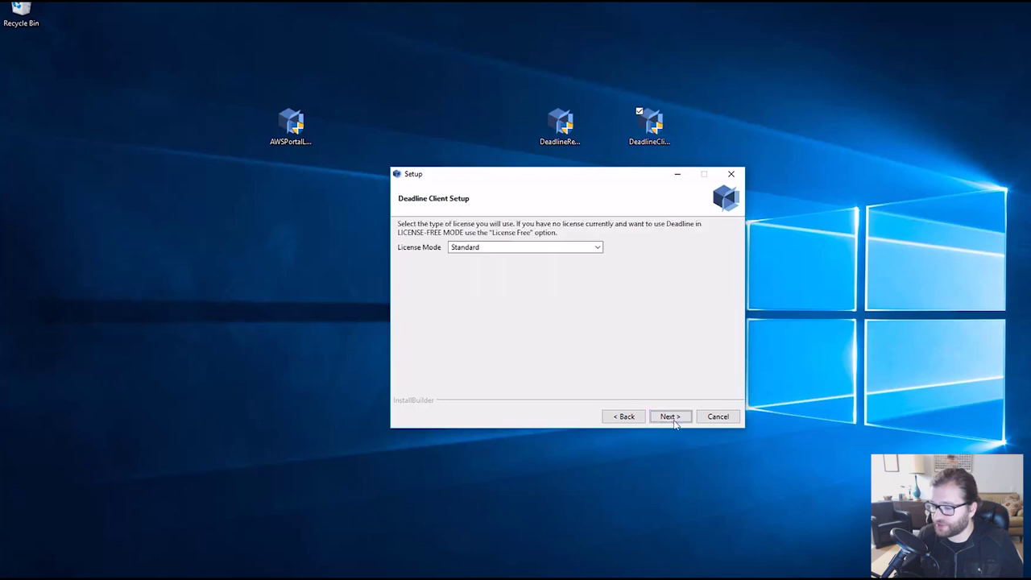
Keep Standard license mode, then cancel and abort the client installation.
left_click(503, 248)
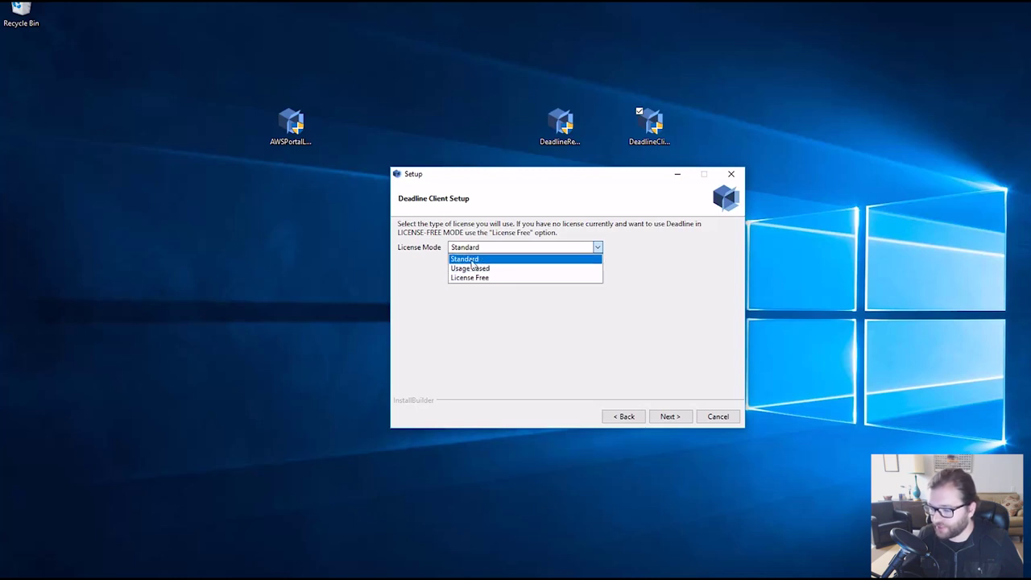
left_click(528, 252)
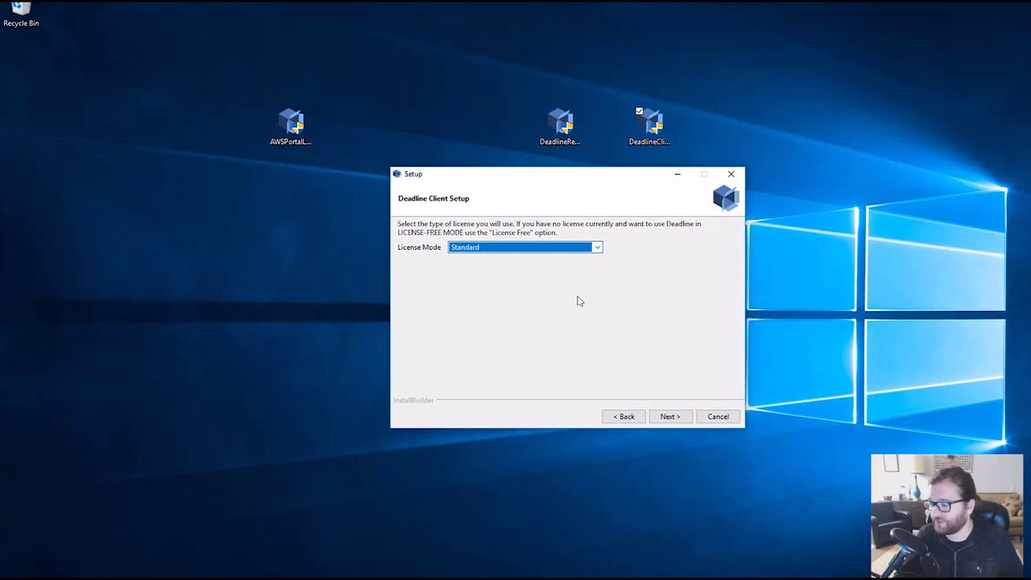
left_click(704, 416)
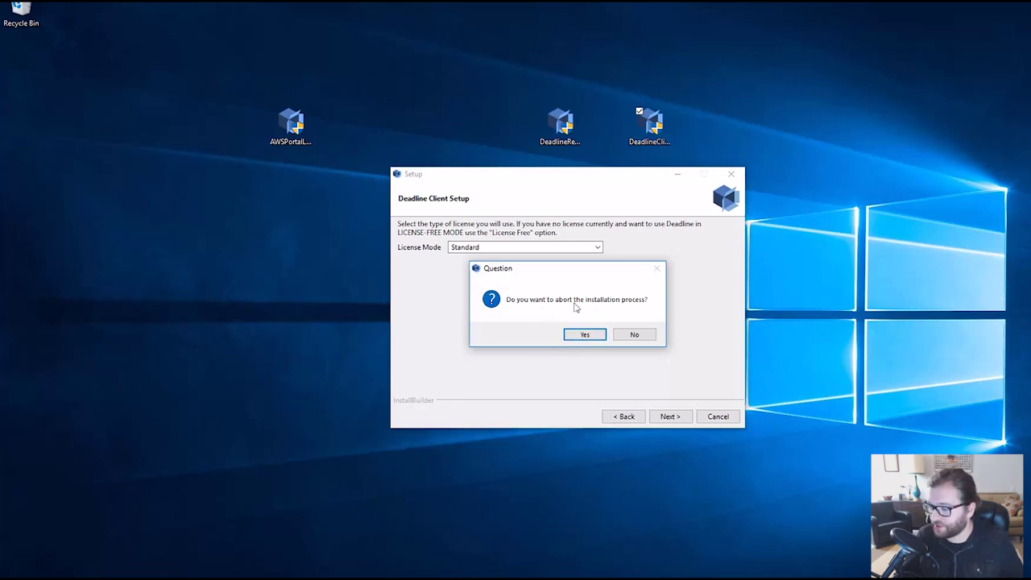
left_click(585, 334)
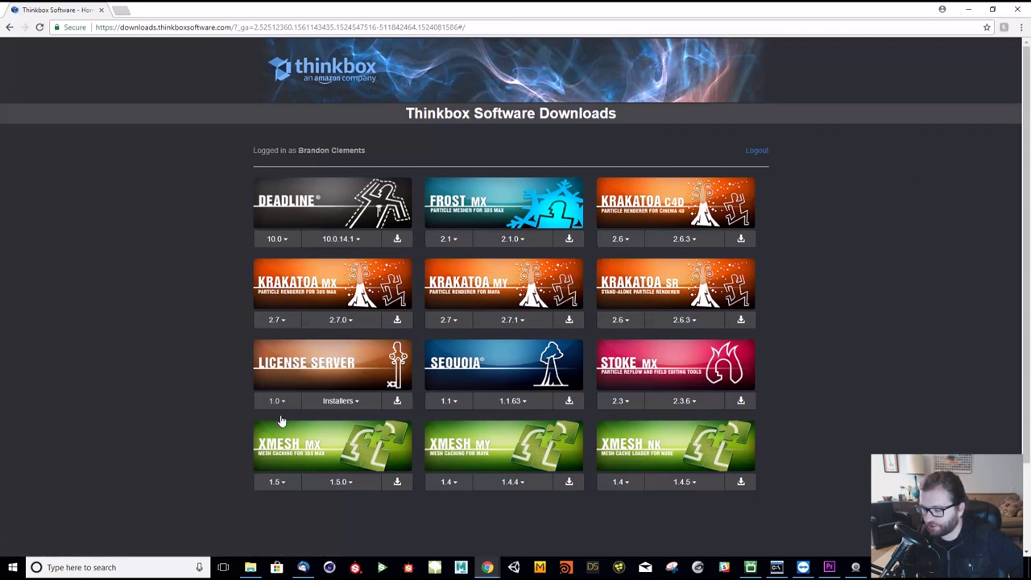
Download the License Server 1.0 installer from the Thinkbox downloads page.
left_click(336, 368)
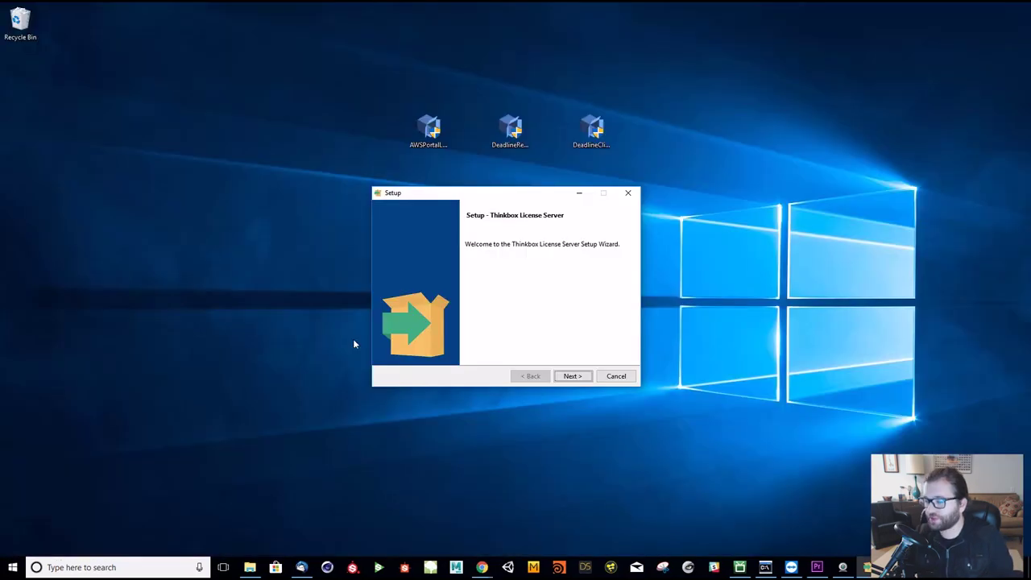
Install the Thinkbox License Server in its default folder using the desktop license.lic file.
left_click(573, 376)
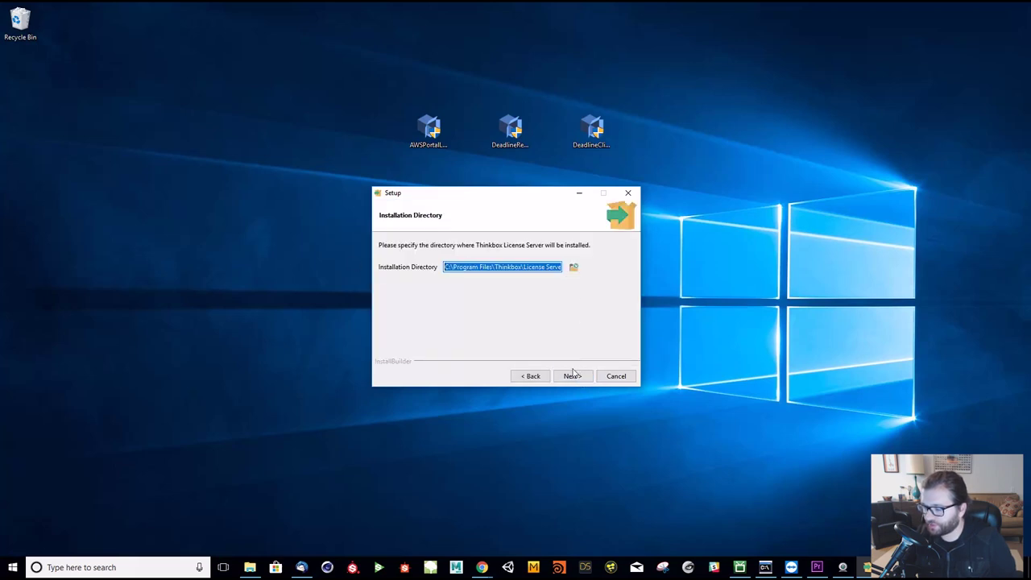
left_click(573, 375)
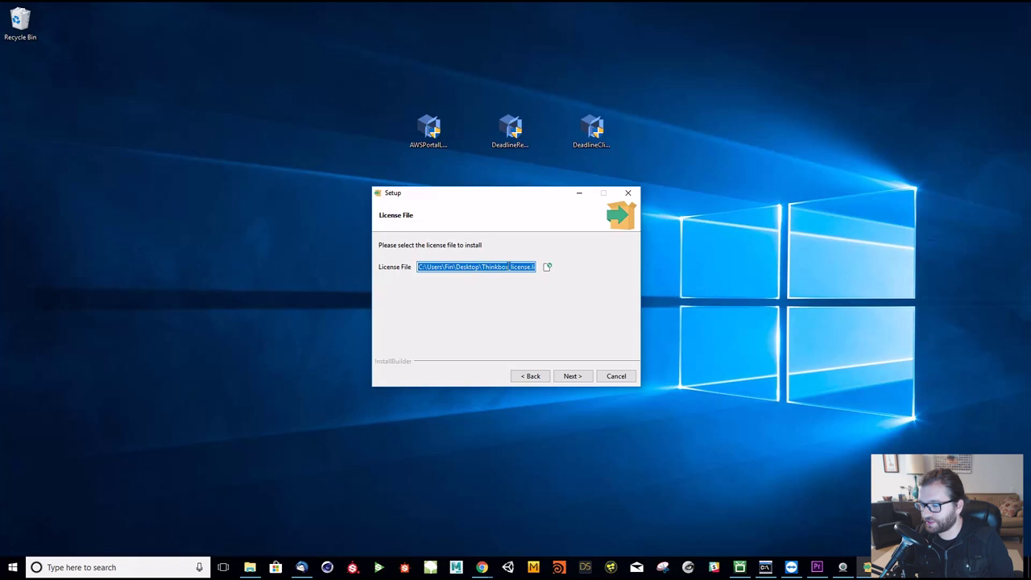
left_click_drag(509, 267, 533, 268)
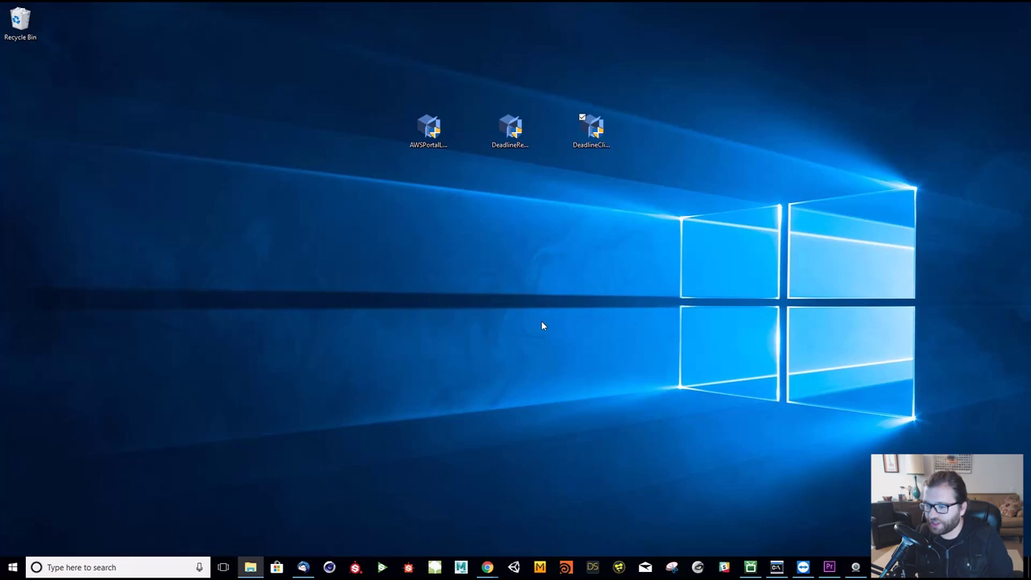
left_click(749, 567)
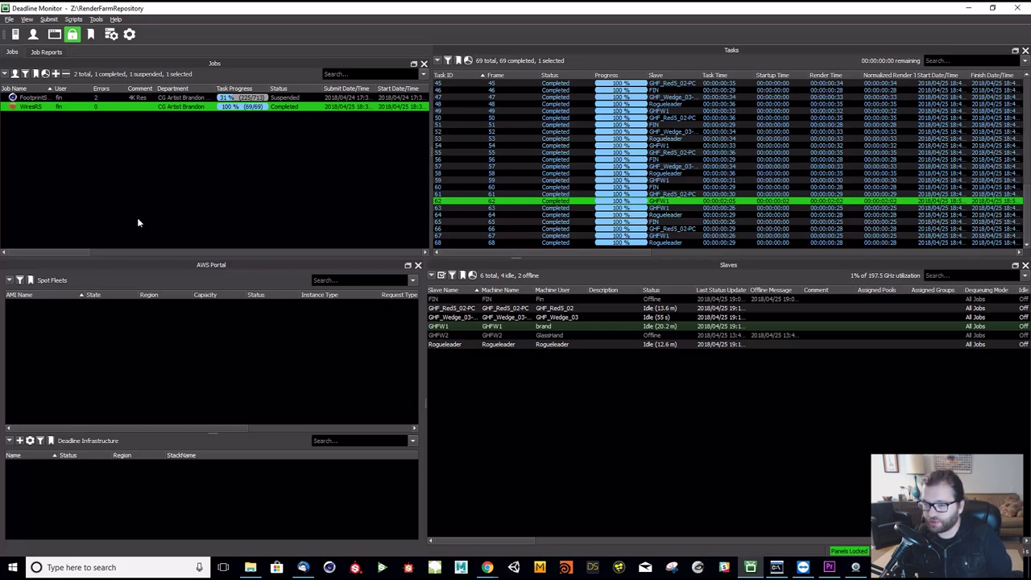
Glance at the Submit menu and a completed task's actions, then close Deadline Monitor.
left_click(50, 18)
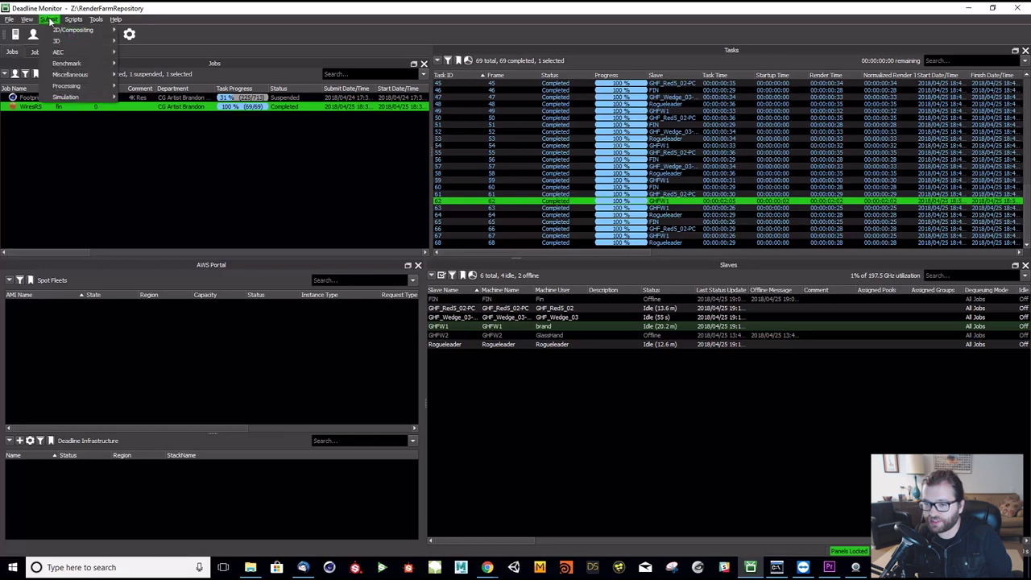
left_click(49, 19)
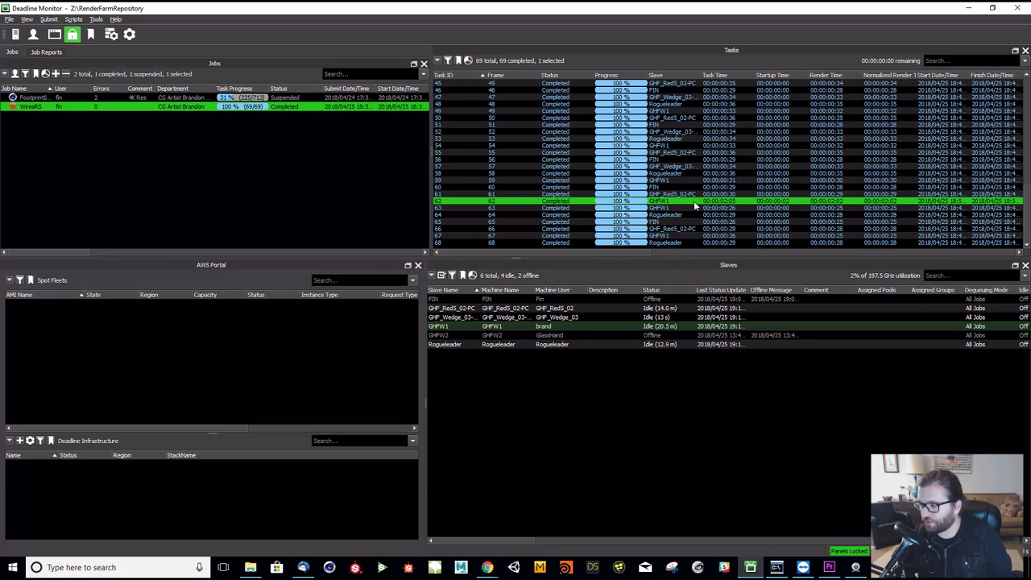
right_click(656, 206)
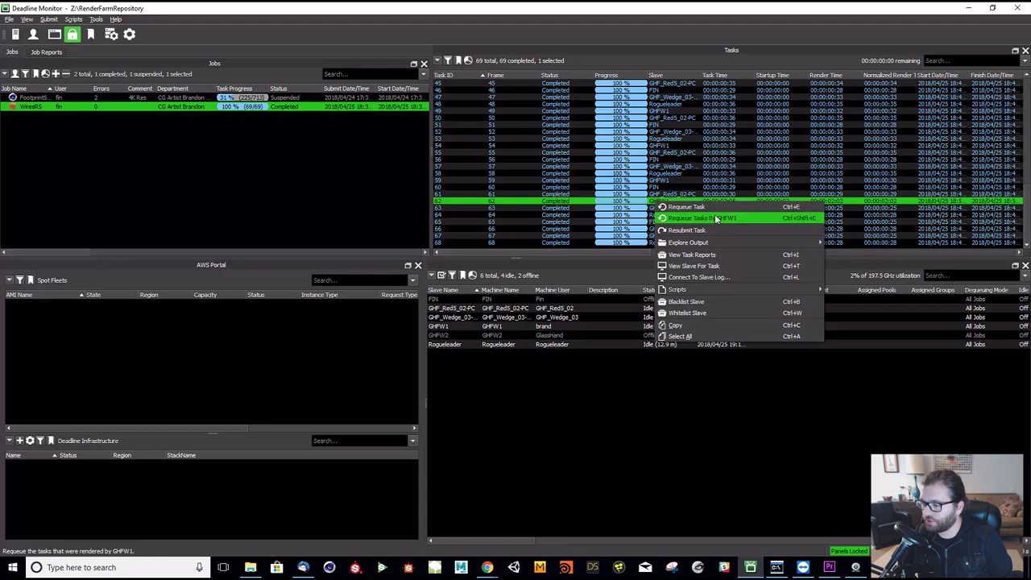
left_click(559, 200)
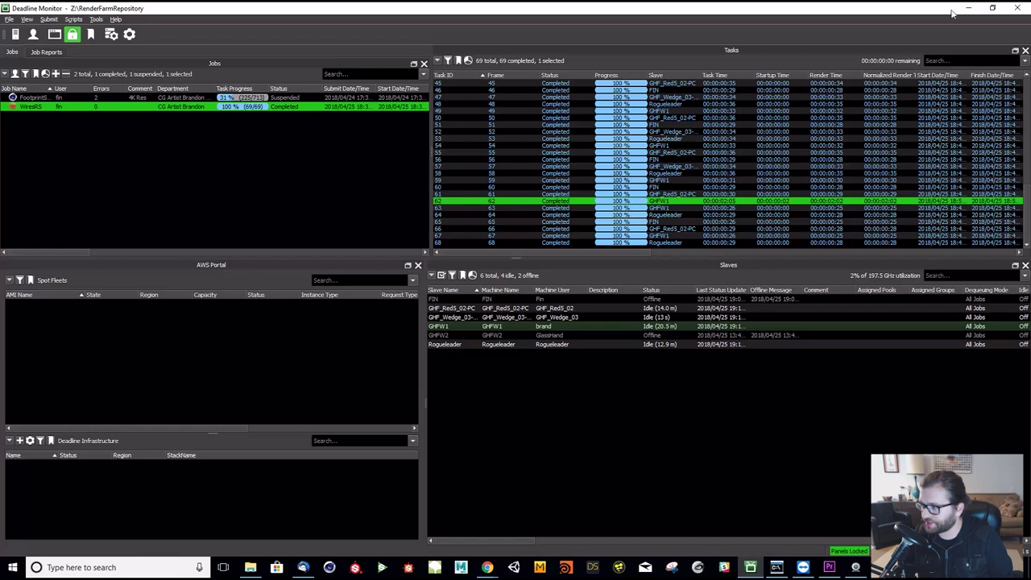
left_click(1016, 8)
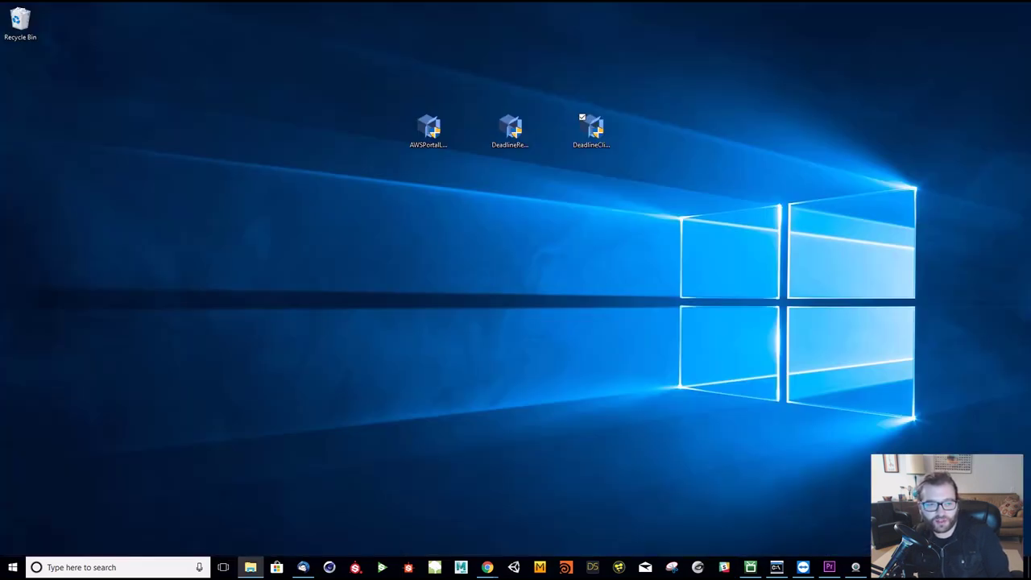
Look through the plugins and scripts folders inside RenderFarmRepository.
left_click(250, 567)
left_click_drag(313, 64, 458, 80)
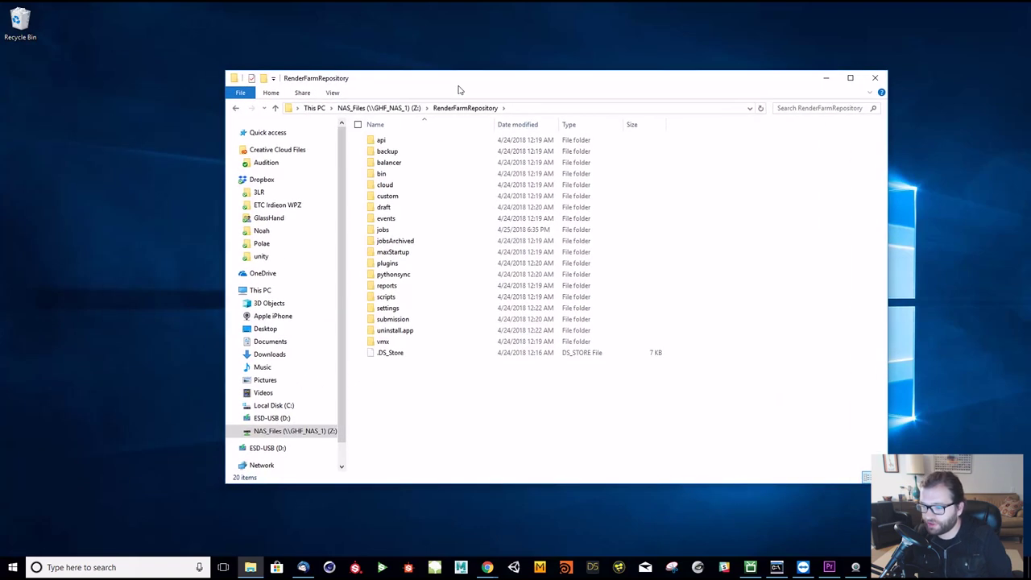
double_click(387, 264)
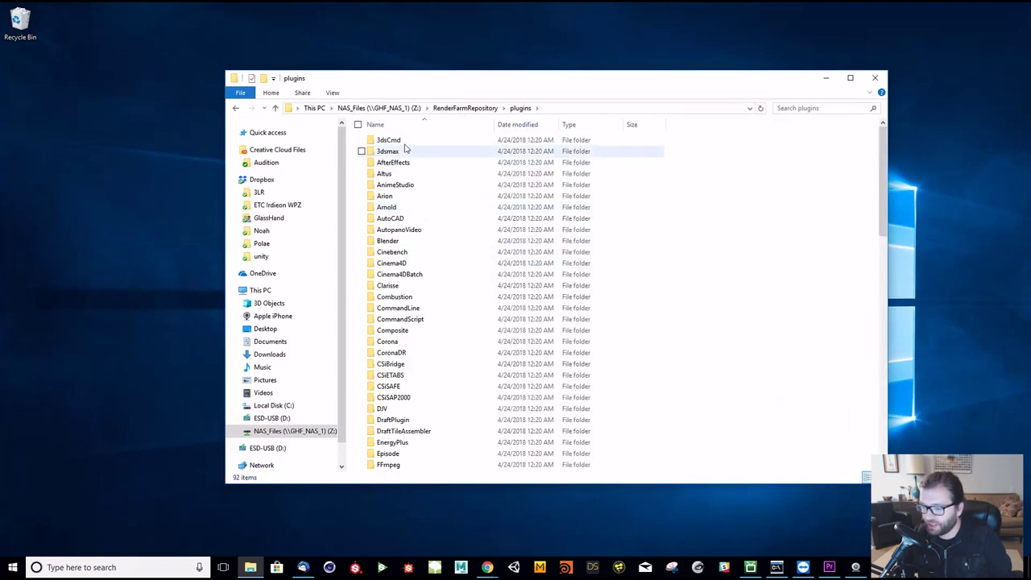
scroll(408, 389, "down", 20)
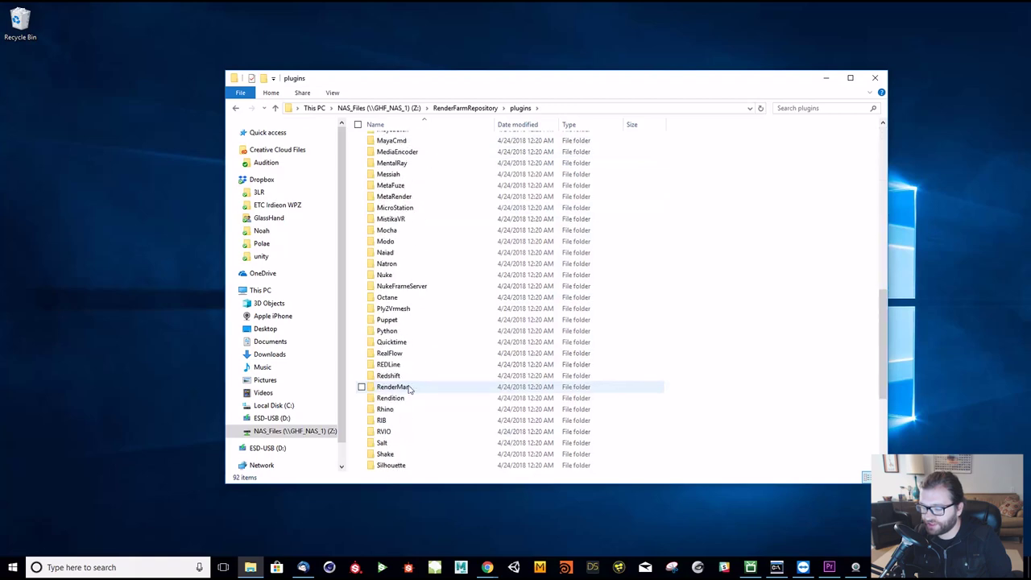
scroll(409, 389, "up", 19)
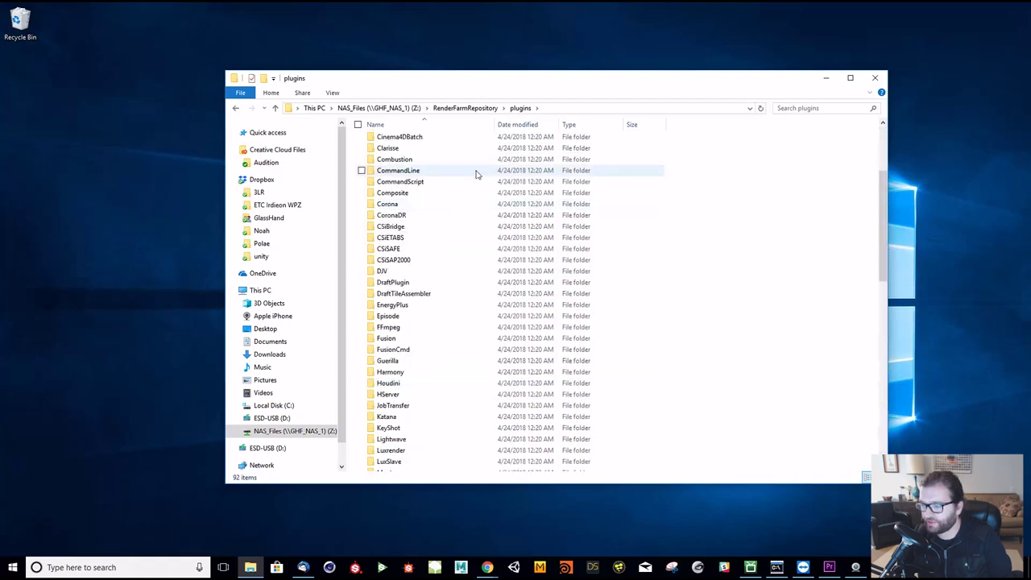
left_click(465, 108)
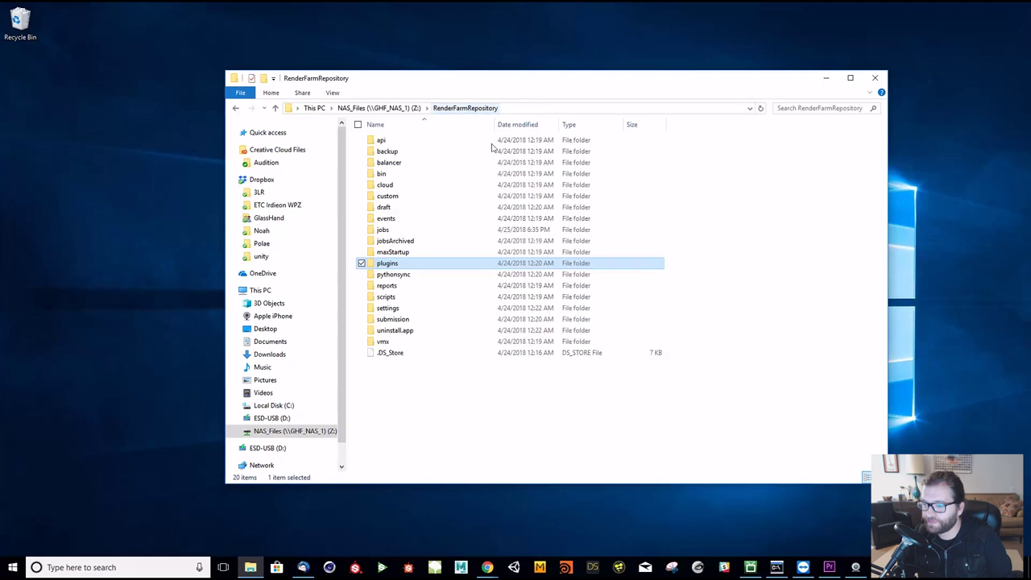
double_click(392, 297)
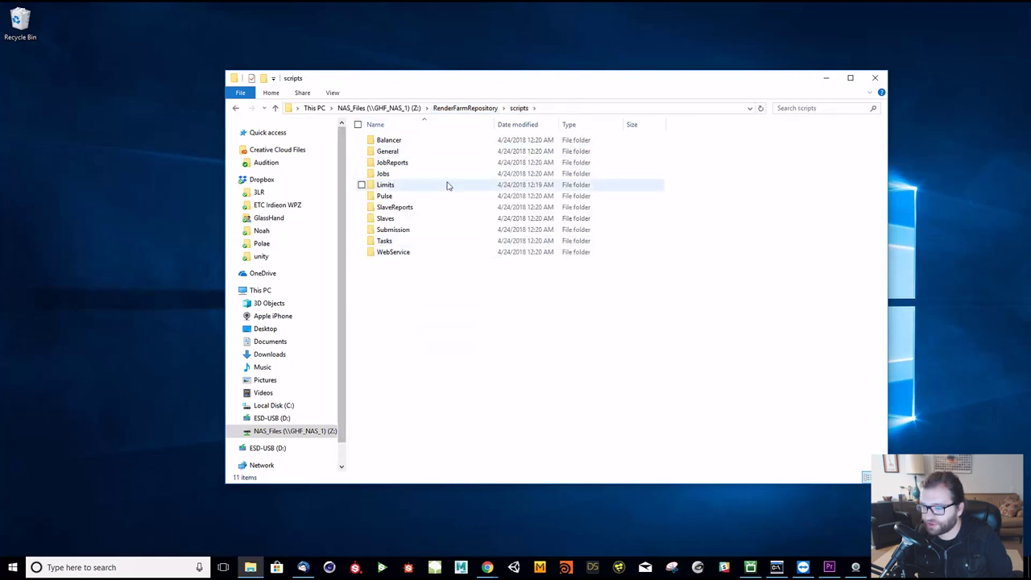
left_click(465, 107)
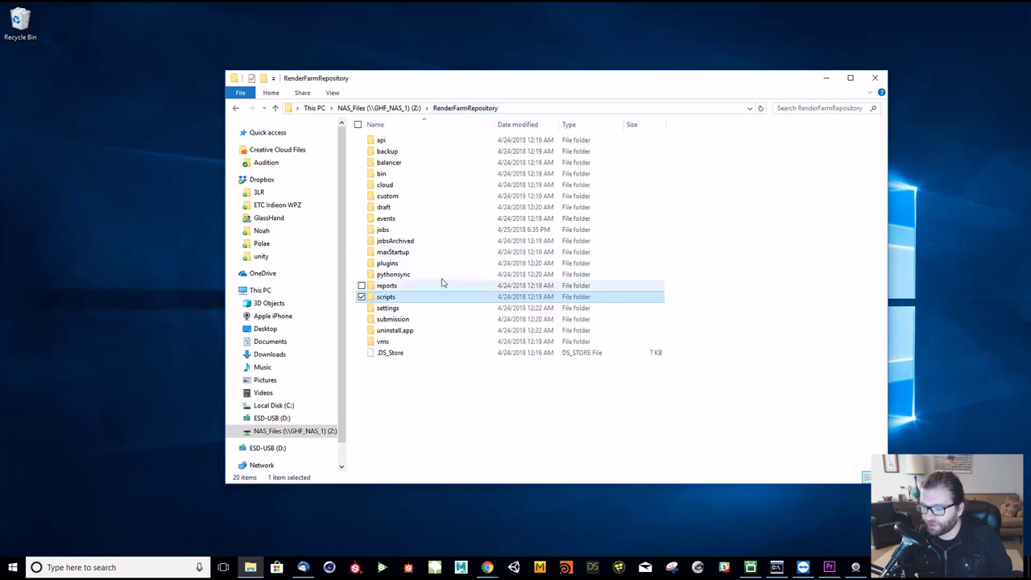
Select DeadlineC4DClient.pyp in submission > Cinema4D > Client, then go to C:\Program Files\MAXON\Cinema 4D R19.
double_click(422, 318)
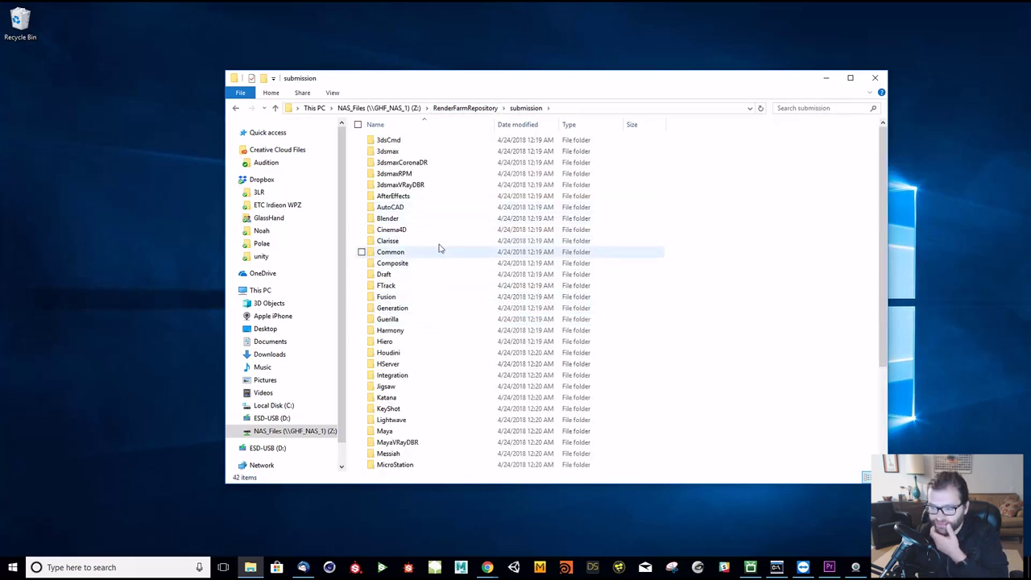
double_click(421, 229)
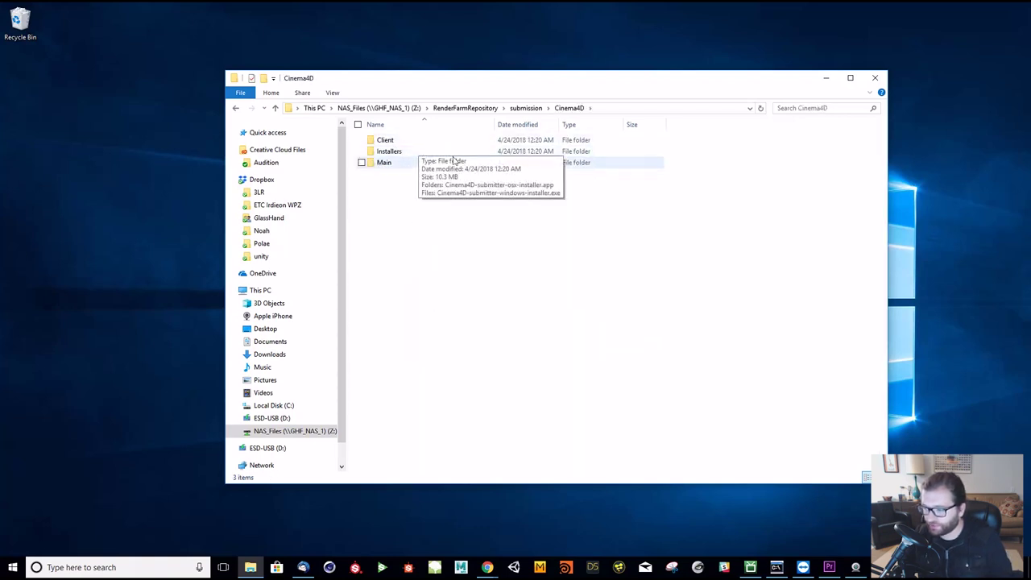
left_click_drag(622, 81, 629, 85)
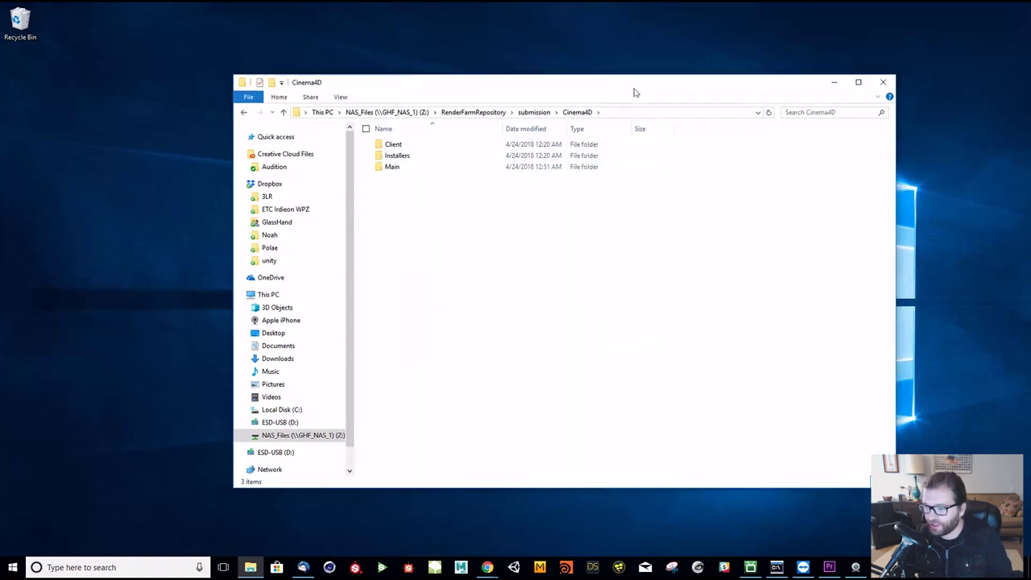
double_click(398, 156)
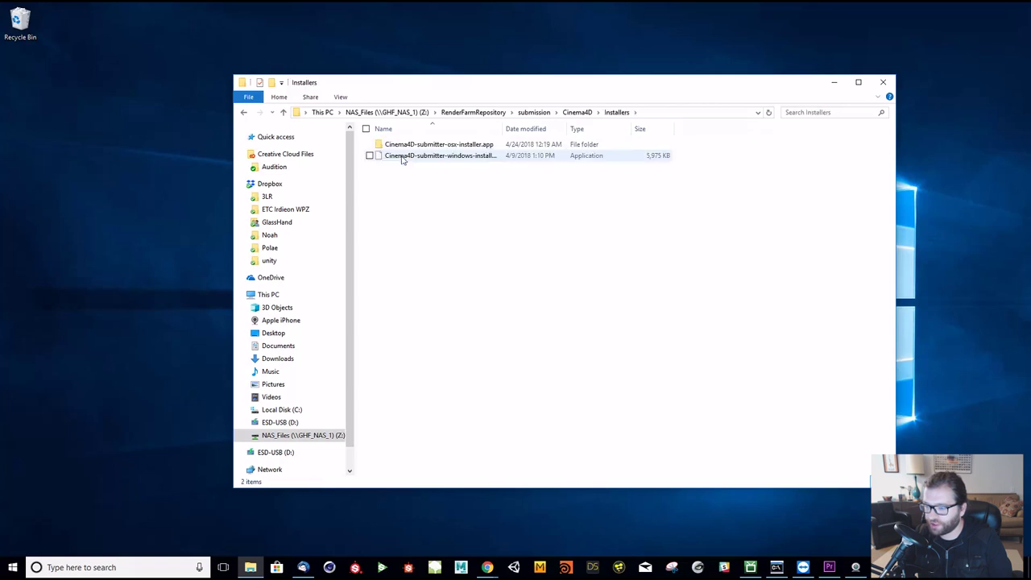
left_click(577, 112)
left_click(400, 145)
double_click(400, 145)
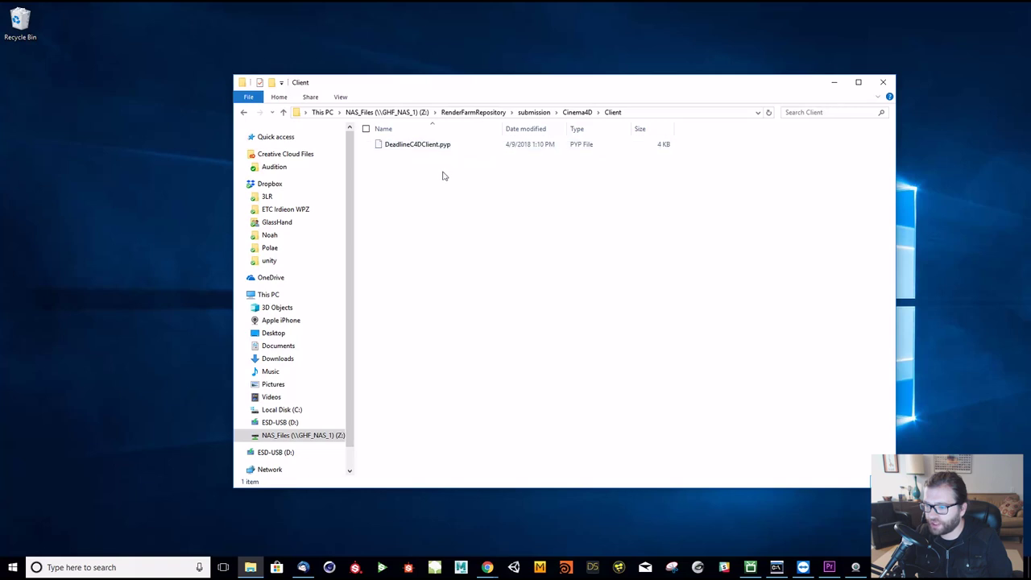
left_click(434, 148)
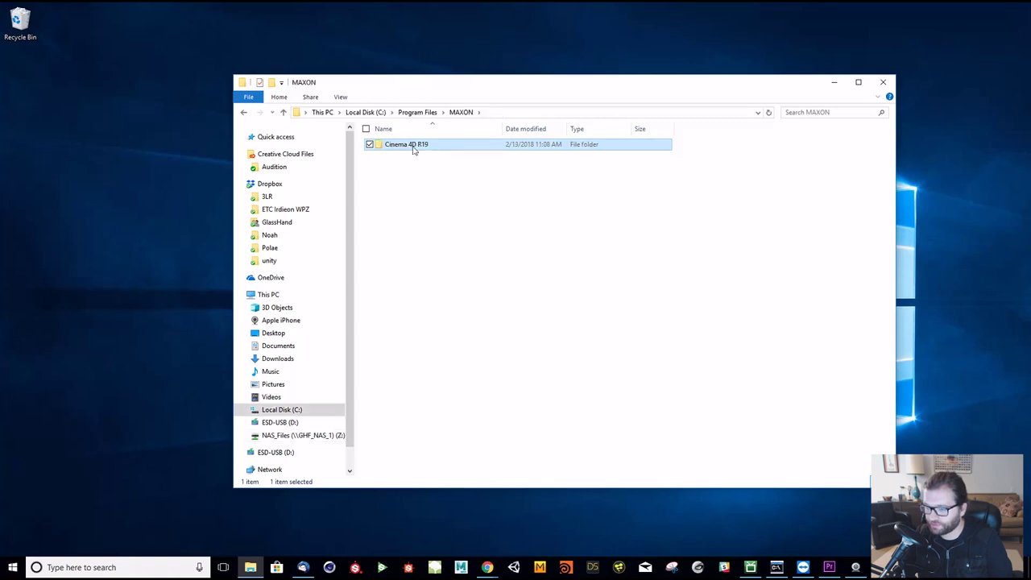
double_click(414, 145)
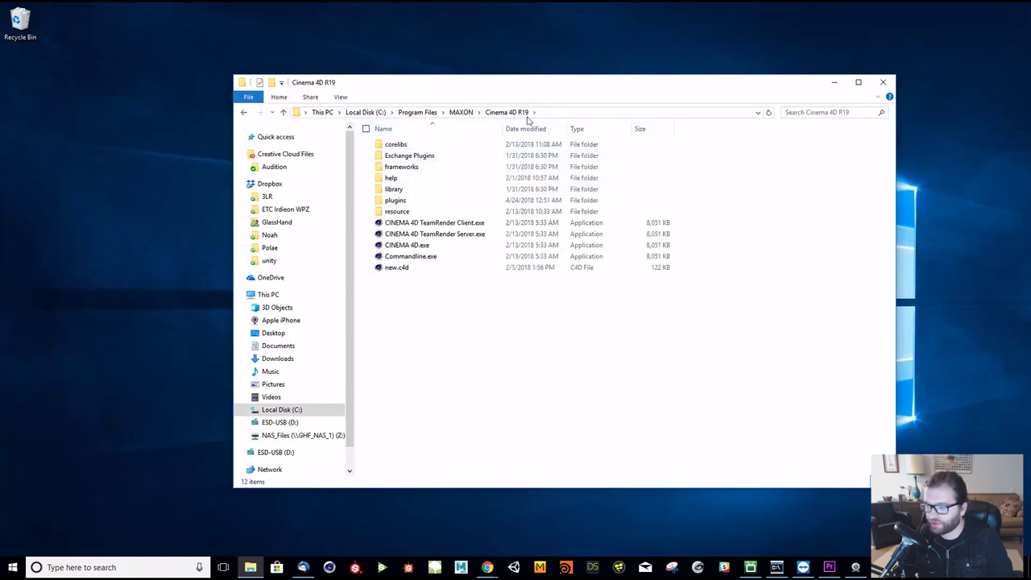
Place DeadlineC4DClient.pyp in the Cinema 4D R19 plugins folder beside Redshift and X-Particles.
double_click(399, 201)
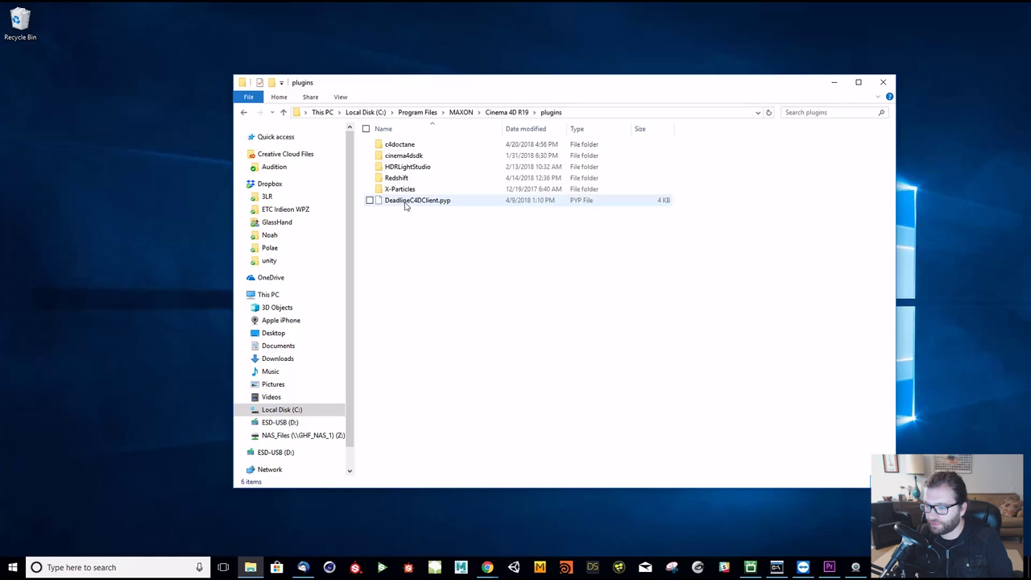
left_click(445, 203)
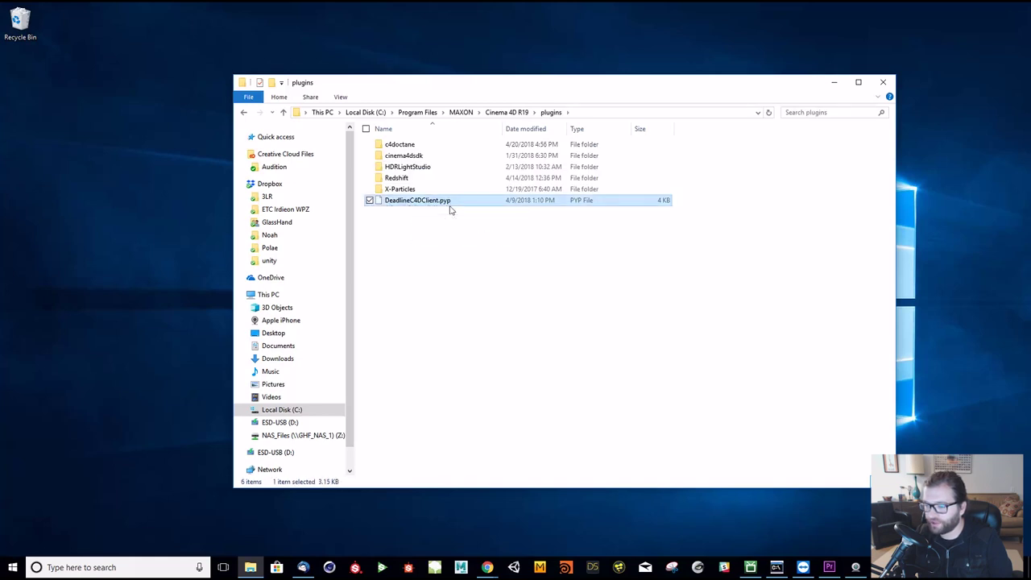
left_click(496, 242)
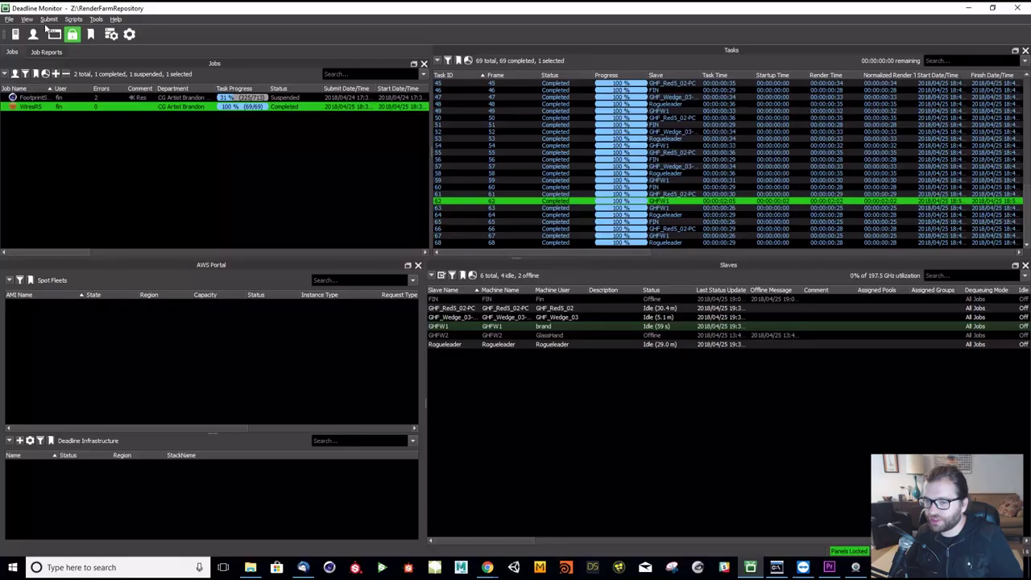
Open the Submit Octane Job To Deadline dialog via Submit > 3D > Octane in Deadline Monitor.
left_click(49, 19)
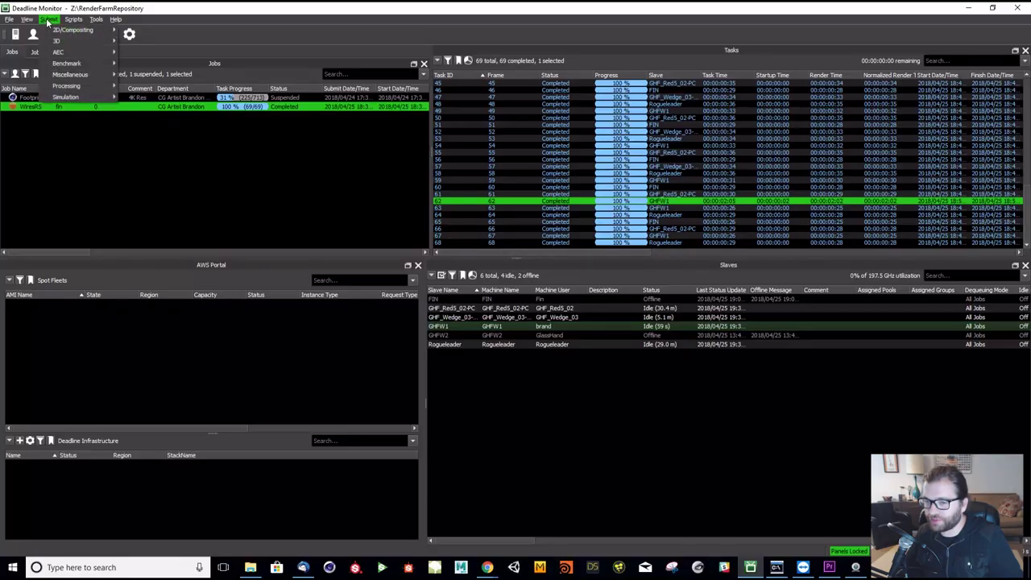
mouse_move(73, 40)
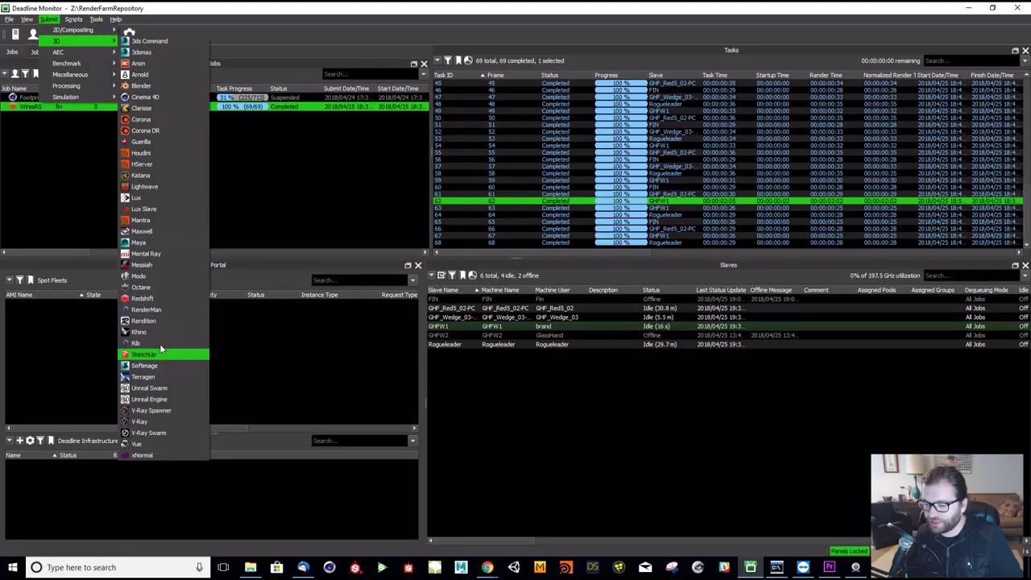
left_click(141, 287)
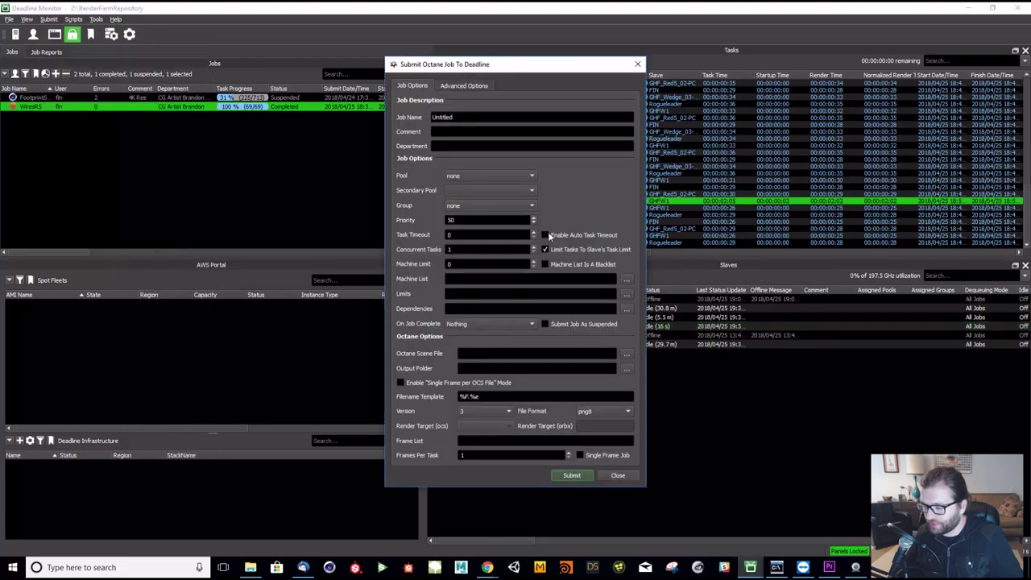